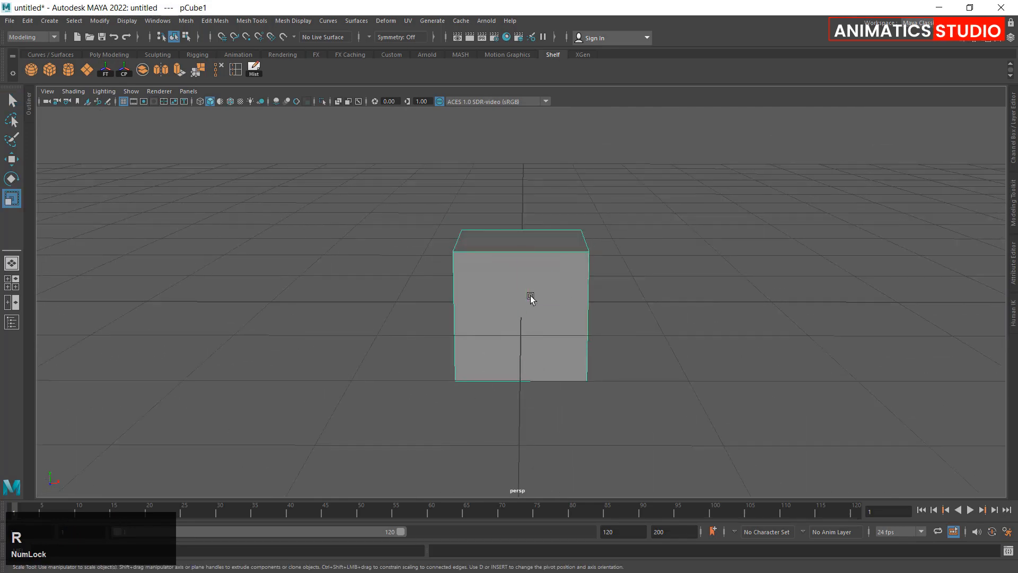
Stretch the cube vertically and turn on its smooth mesh preview
drag(522, 255, 524, 212)
scroll(526, 244, down, 1)
key(3)
mouse_move(622, 339)
alt+mouse_down()
mouse_move(614, 327)
mouse_move(625, 335)
alt+mouse_up()
click(11, 159)
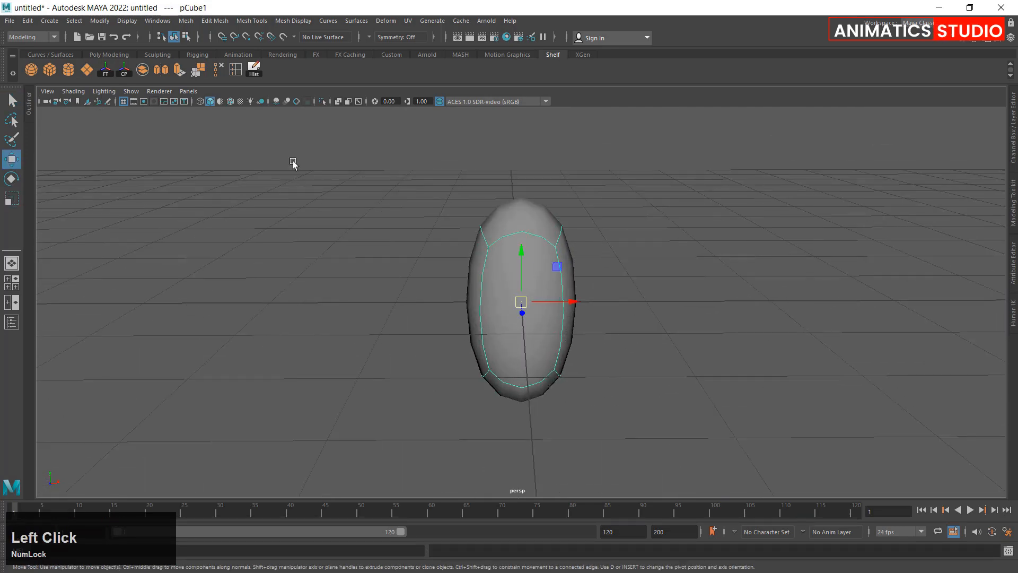
Extrude the top face and the bottom face of the stretched cube to lengthen it into a column
right_drag(518, 240, 518, 270)
click(497, 218)
click(179, 69)
alt+drag(627, 329, 551, 255)
click(519, 358)
click(179, 70)
alt+drag(500, 204, 584, 297)
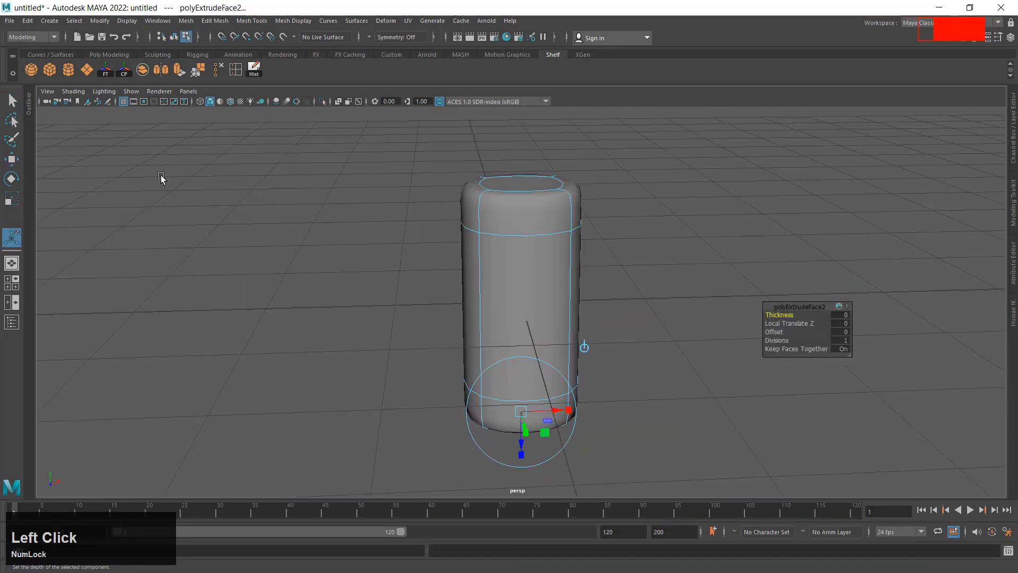
Shape the column into a leg with a narrower shin and pull the lower front face forward into a foot
click(12, 159)
scroll(651, 367, down, 1)
alt+drag(651, 367, 637, 353)
key(r)
alt+drag(531, 330, 499, 334)
right_drag(507, 270, 507, 321)
click(495, 338)
key(w)
drag(438, 355, 392, 375)
key(z)
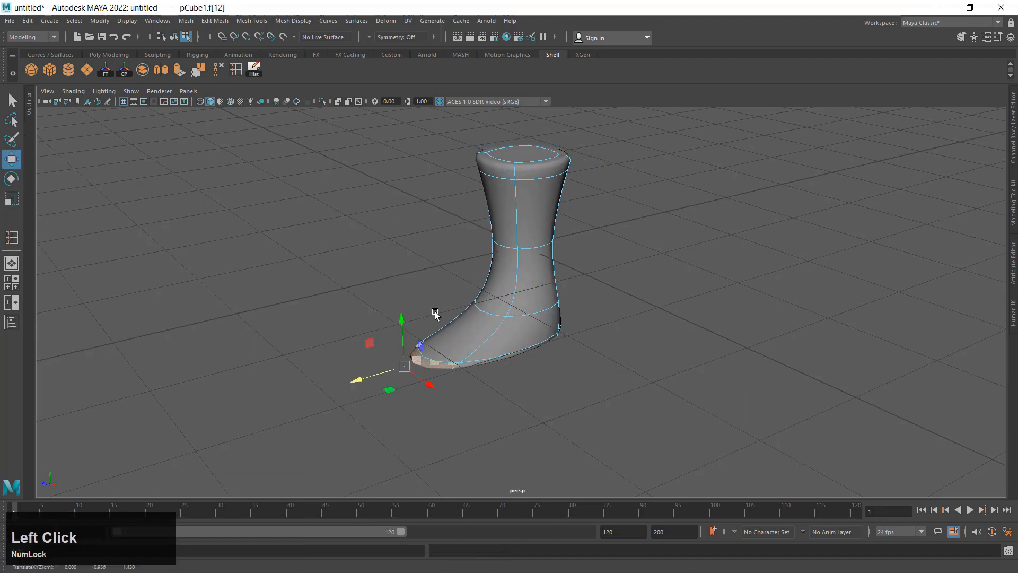
Raise the leg's top vertices to lengthen it and scale its top face
alt+drag(435, 310, 518, 270)
right_drag(520, 265, 469, 264)
alt+middle_drag(571, 227, 558, 282)
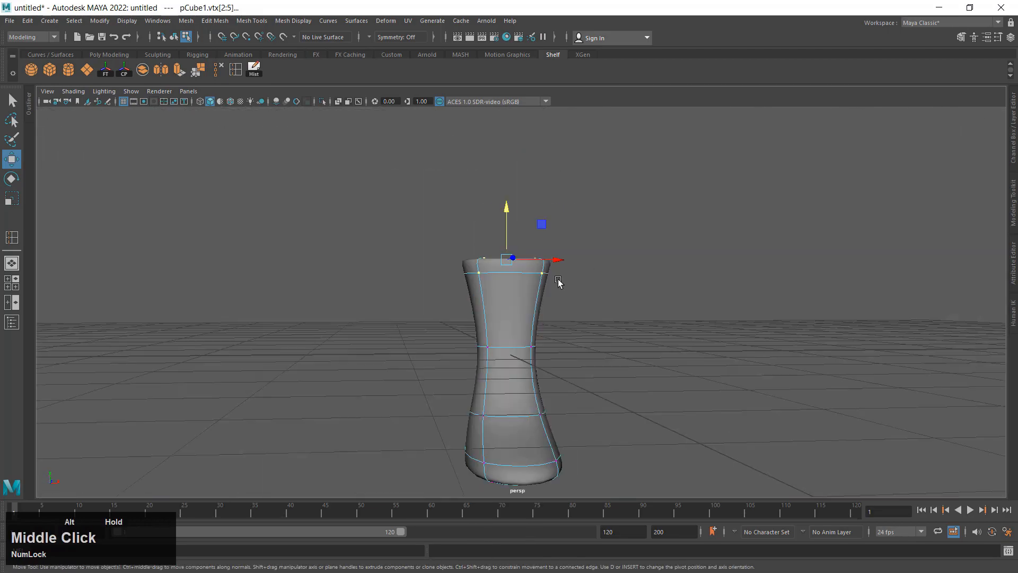
alt+drag(558, 282, 523, 329)
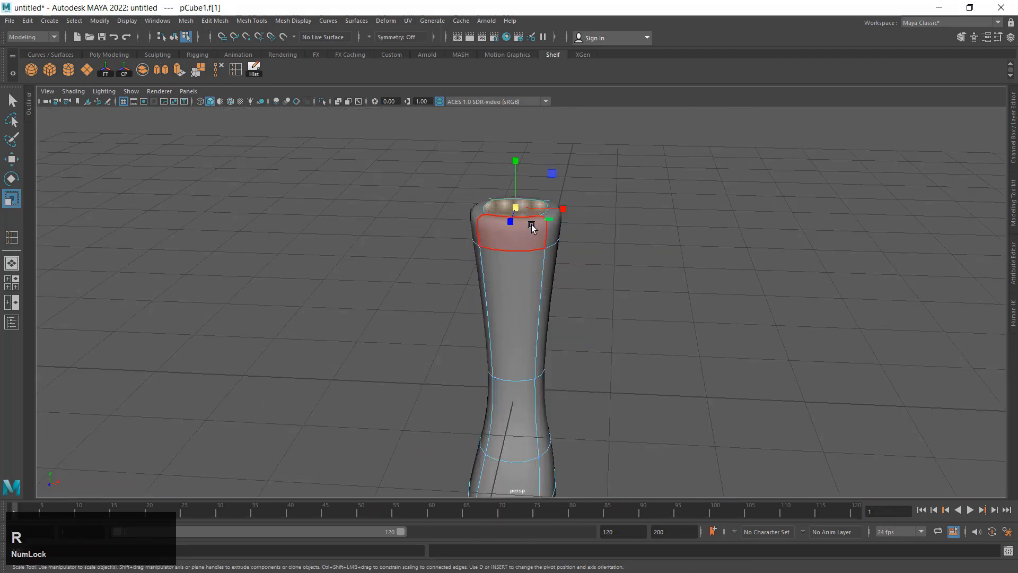
key(w)
alt+drag(483, 212, 520, 303)
Mirror the leg along the X axis with merged borders, shifting the mirror plane to produce two joined legs
click(519, 303)
alt+middle_drag(574, 304, 581, 284)
click(160, 70)
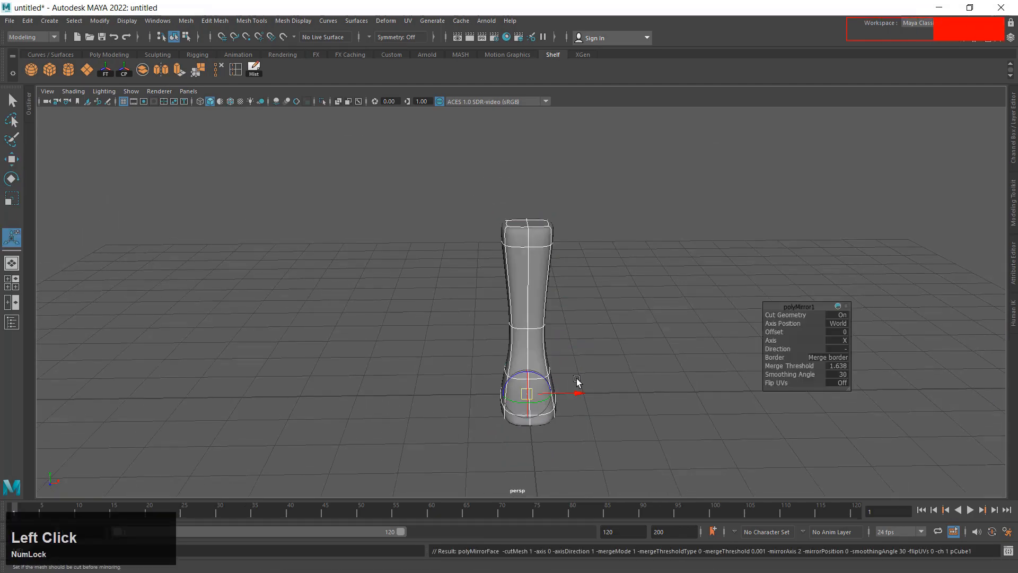
drag(579, 393, 531, 392)
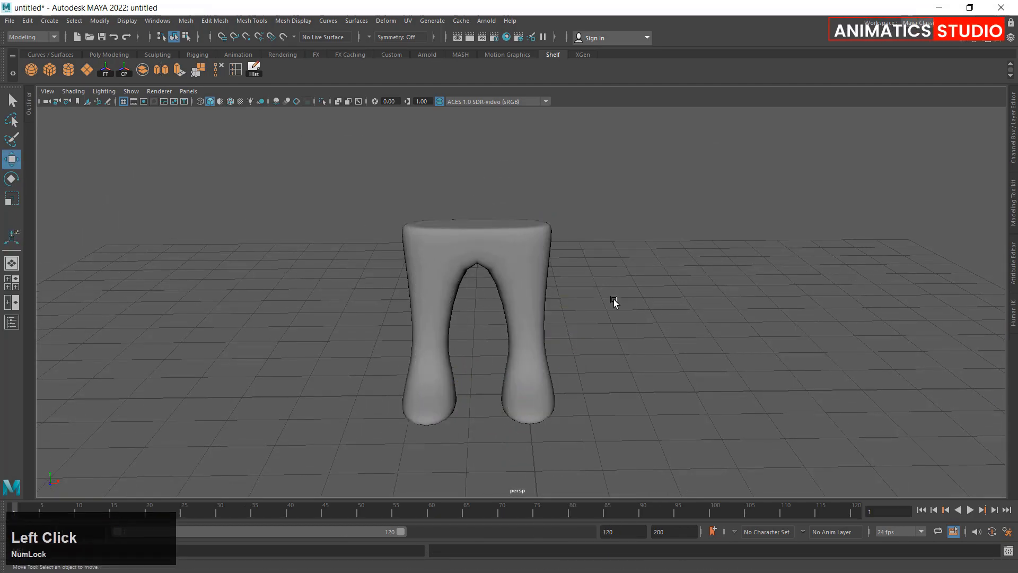
Delete the edges dividing the top of the joined legs to leave one single face
alt+drag(612, 299, 755, 336)
click(518, 266)
alt+right_drag(518, 266, 482, 297)
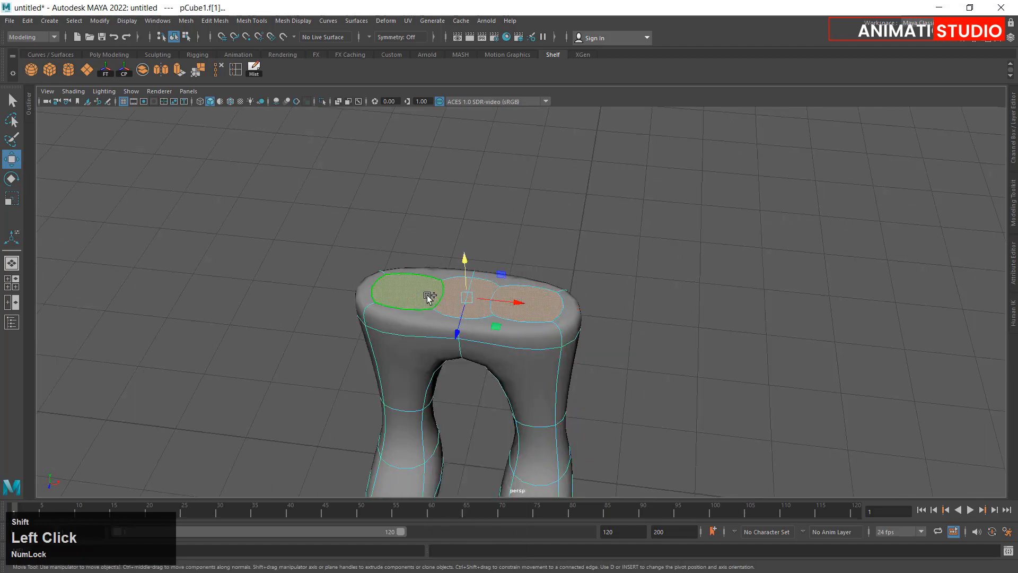
mouse_move(479, 318)
alt+mouse_down()
mouse_move(552, 298)
mouse_move(479, 305)
alt+mouse_up()
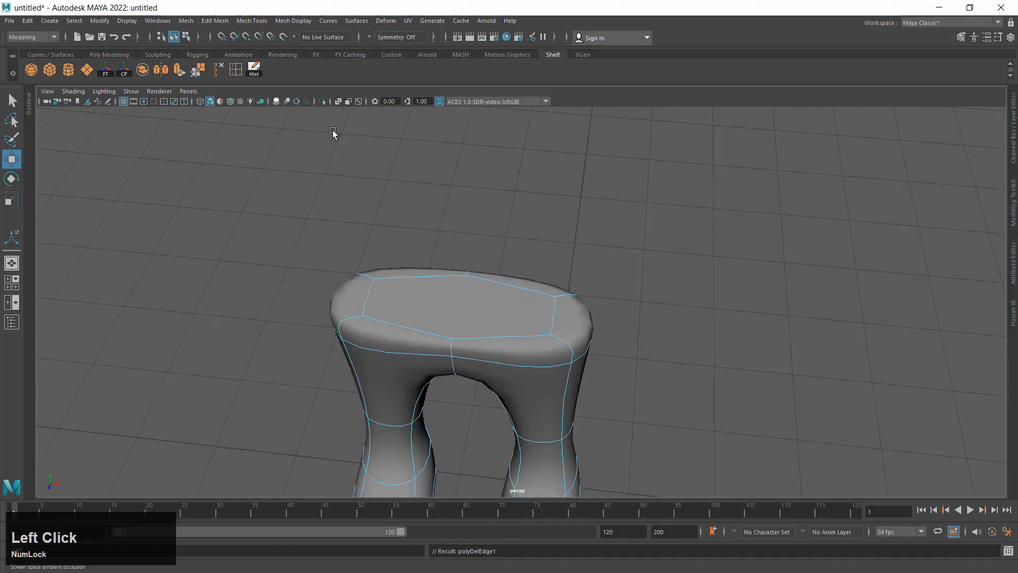
Extrude the merged top face of the legs upward and raise its vertices to build the torso
click(179, 69)
key(w)
drag(456, 272, 457, 180)
alt+drag(525, 308, 468, 241)
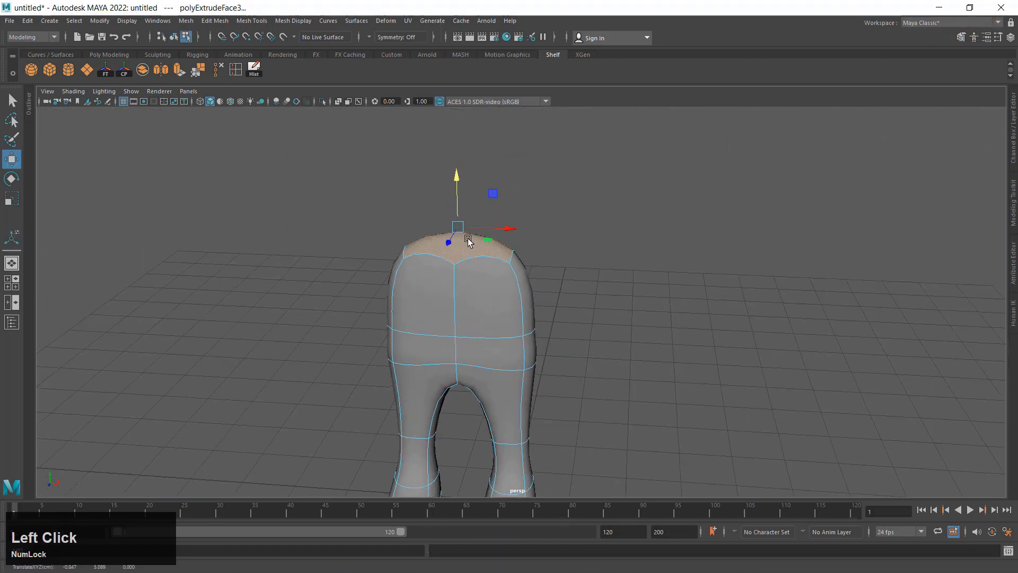
key(ctrl+F9)
drag(463, 175, 462, 103)
Extrude the torso's top face again and move it up slightly
alt+drag(530, 223, 483, 257)
right_drag(483, 257, 486, 289)
click(472, 224)
click(179, 69)
alt+drag(568, 268, 530, 286)
drag(445, 159, 444, 128)
Move the torso's central vertical edges outward to round the front and back of the body
right_drag(427, 300, 424, 268)
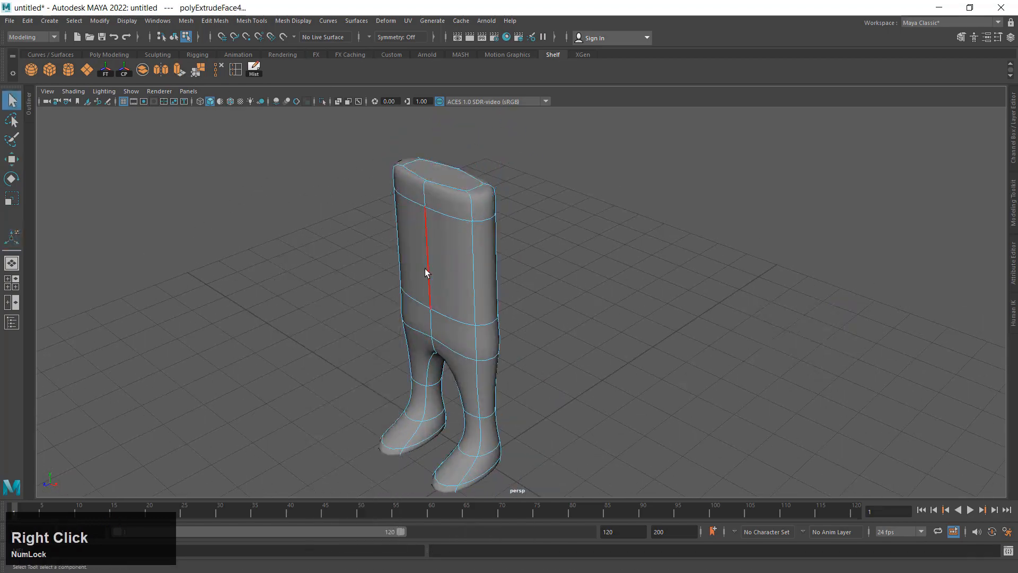
drag(384, 278, 380, 280)
alt+drag(531, 254, 477, 260)
click(509, 234)
click(425, 268)
drag(390, 290, 462, 250)
Try to insert an edge loop along the torso's side near the hips
right_drag(500, 278, 541, 256)
alt+drag(530, 275, 506, 318)
click(236, 69)
scroll(479, 344, up, 4)
drag(504, 307, 484, 306)
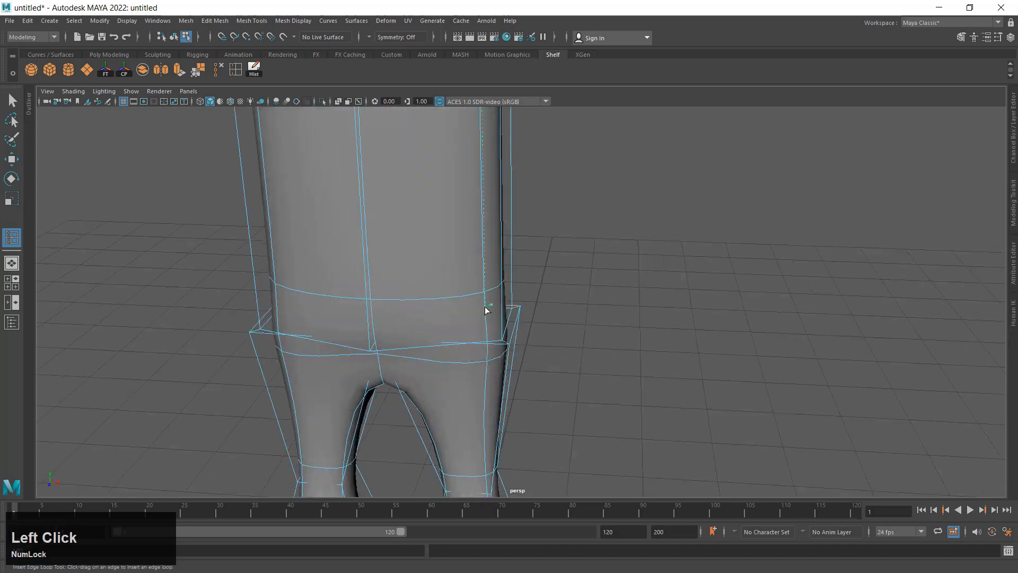
alt+drag(626, 323, 595, 355)
scroll(594, 354, down, 4)
key(w)
right_drag(448, 232, 500, 216)
click(533, 255)
scroll(500, 302, down, 2)
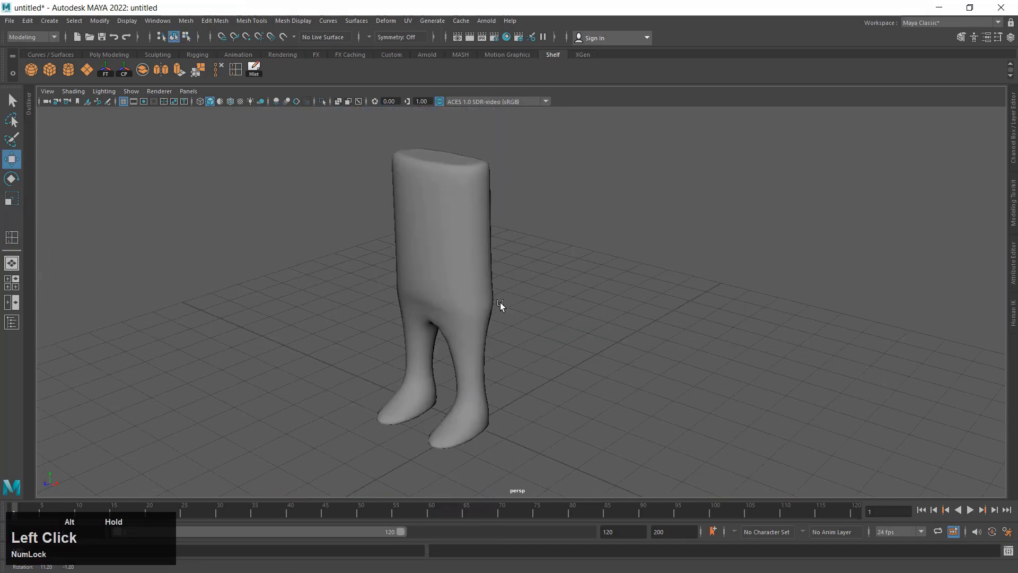
Switch off the smooth preview and insert a horizontal edge loop around the upper torso just below the shoulders
alt+drag(500, 302, 531, 281)
click(475, 281)
scroll(476, 281, up, 2)
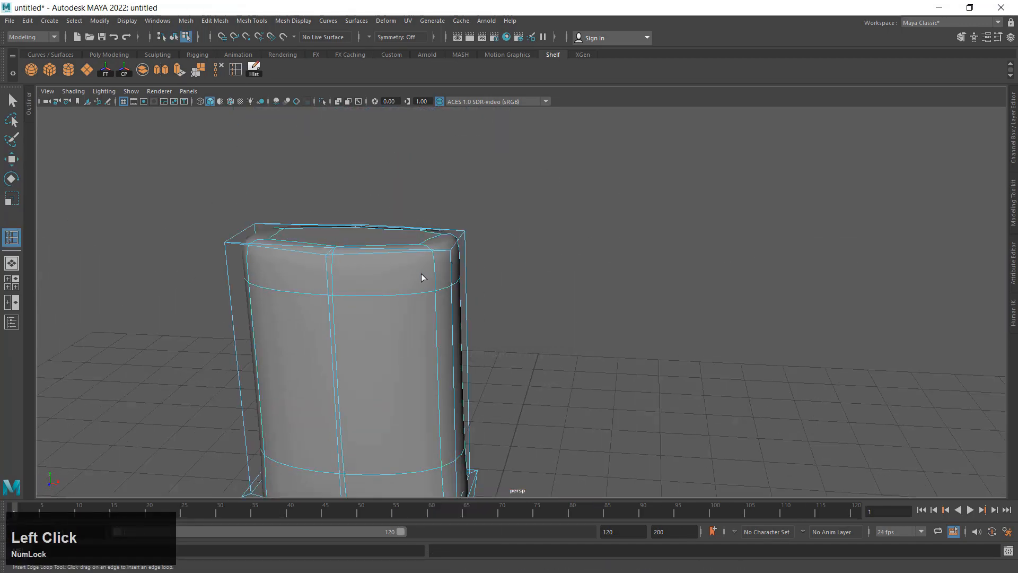
key(1)
click(235, 69)
scroll(427, 275, up, 2)
drag(427, 269, 428, 276)
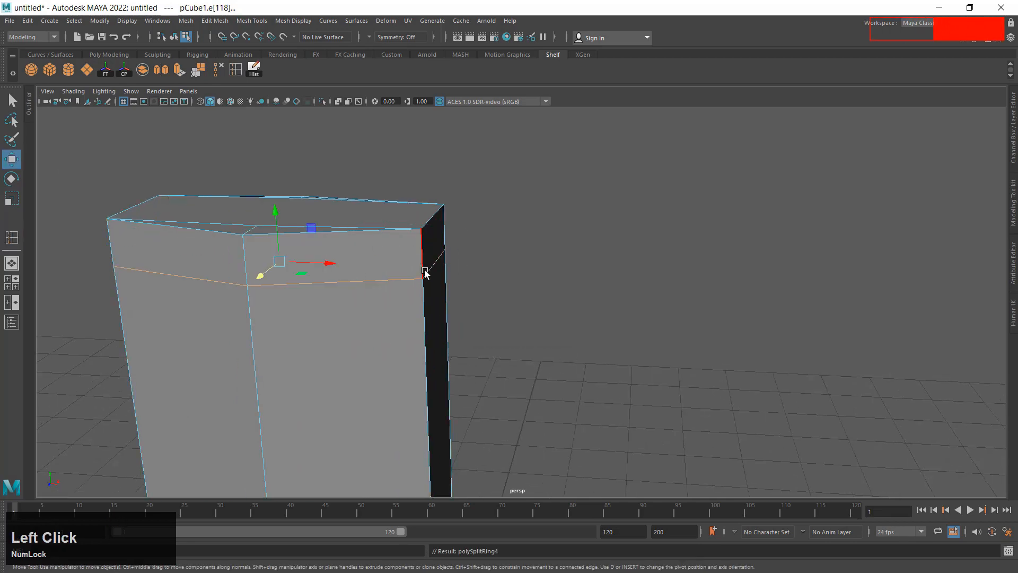
Restore the smooth preview and extrude the upper side face of the torso outward into an arm with an end segment
key(3)
right_drag(427, 275, 427, 317)
click(430, 266)
key(ctrl+e)
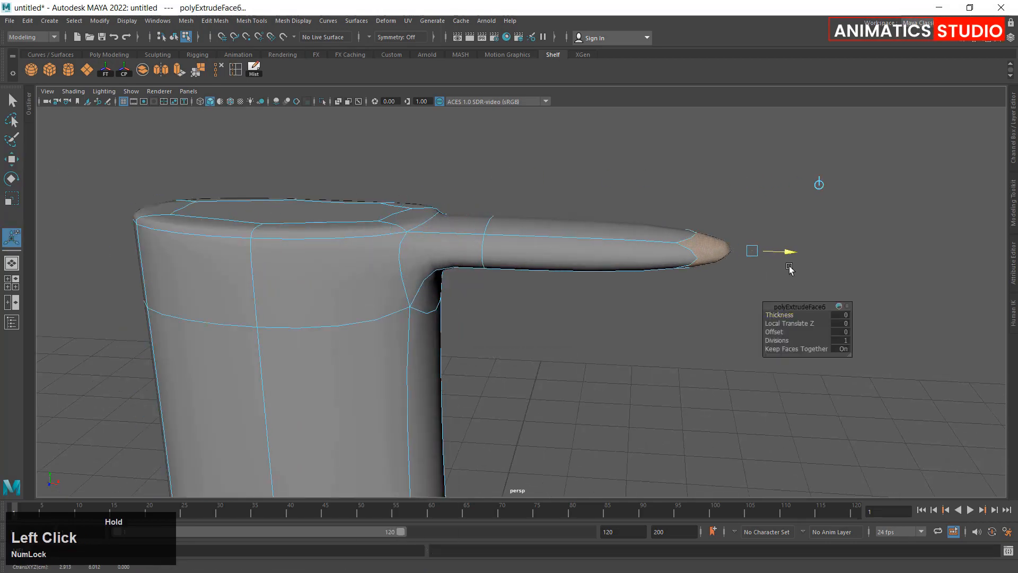
key(ctrl+e)
Examine the extruded arm from several angles and return to object mode
scroll(527, 343, down, 4)
alt+middle_drag(527, 343, 538, 239)
alt+drag(548, 259, 457, 244)
alt+middle_drag(457, 244, 452, 310)
alt+drag(452, 309, 440, 366)
scroll(430, 296, up, 2)
key(q)
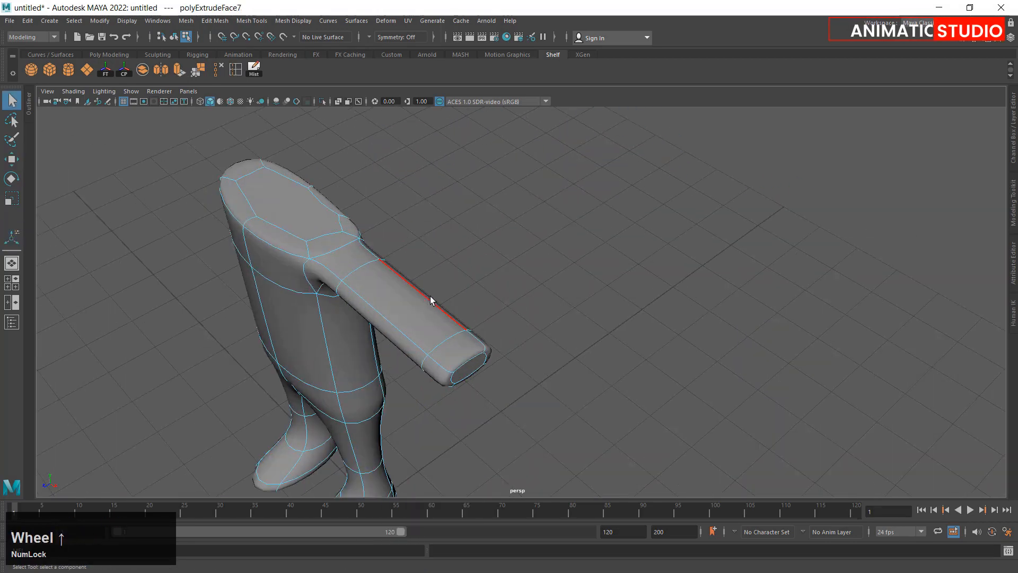
alt+drag(392, 315, 438, 259)
key(w)
scroll(425, 273, down, 4)
key(F8)
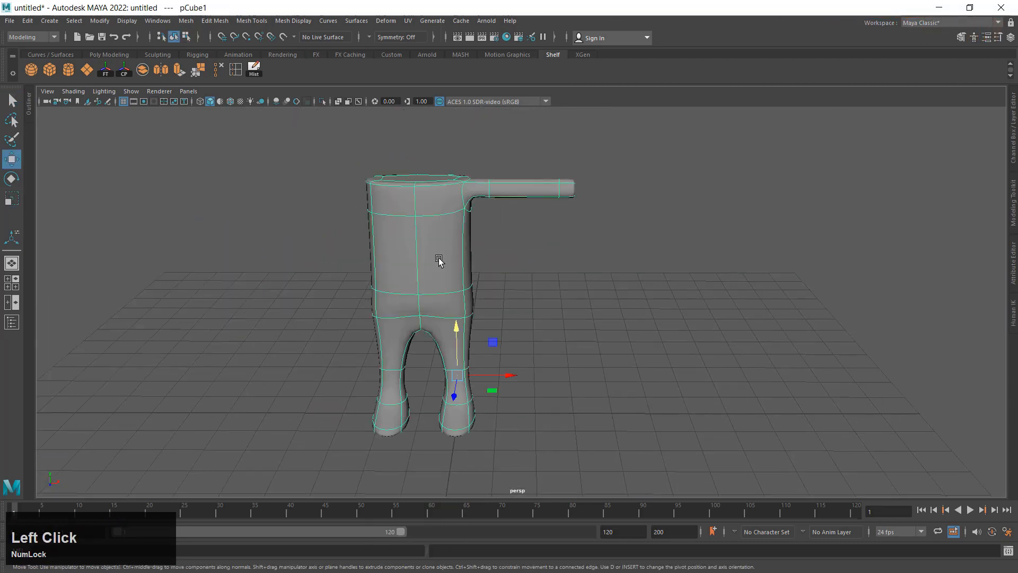
Insert an edge loop around the middle of the arm and scale it down to slim the arm
scroll(438, 259, up, 2)
alt+middle_drag(439, 259, 389, 334)
click(235, 69)
scroll(446, 225, up, 6)
alt+middle_drag(406, 162, 471, 344)
click(438, 284)
click(13, 203)
key(3)
alt+drag(398, 236, 337, 282)
scroll(365, 297, down, 3)
mouse_move(371, 328)
alt+mouse_down()
mouse_move(403, 318)
mouse_move(374, 334)
alt+mouse_up()
Pull the arm's end face outward to form a simple hand
click(392, 328)
right_click(415, 278)
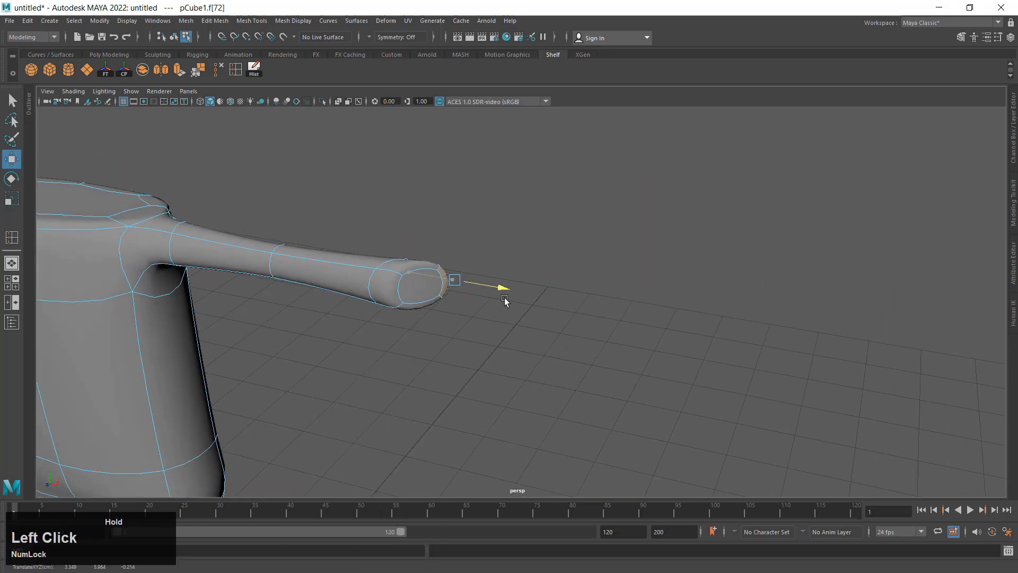
alt+drag(469, 234, 509, 238)
scroll(425, 265, down, 4)
Mirror the body along the X axis with merged borders, shifting the mirror plane to give it two arms and legs
click(395, 284)
click(161, 69)
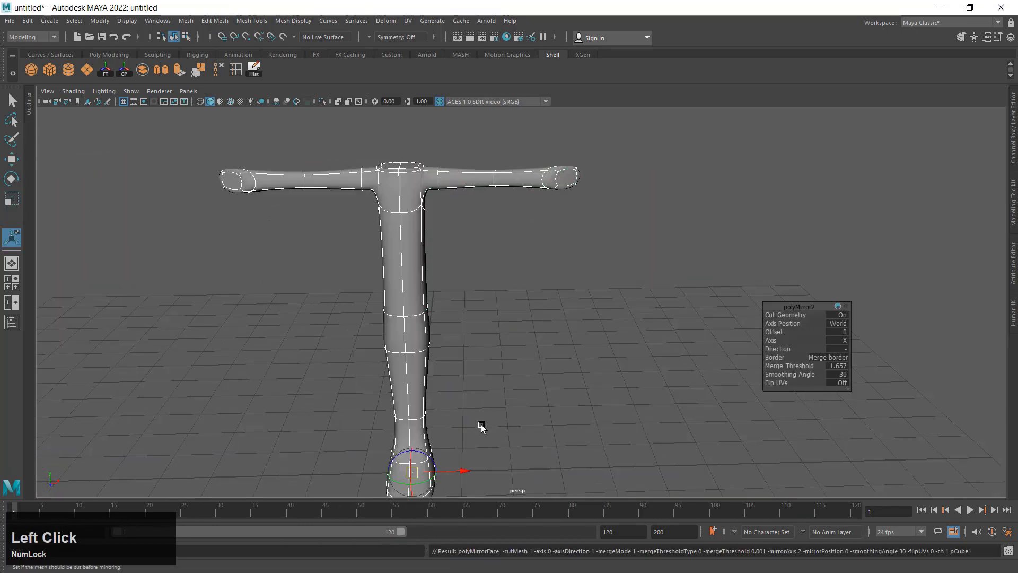
drag(466, 463, 417, 459)
scroll(415, 460, down, 2)
click(11, 159)
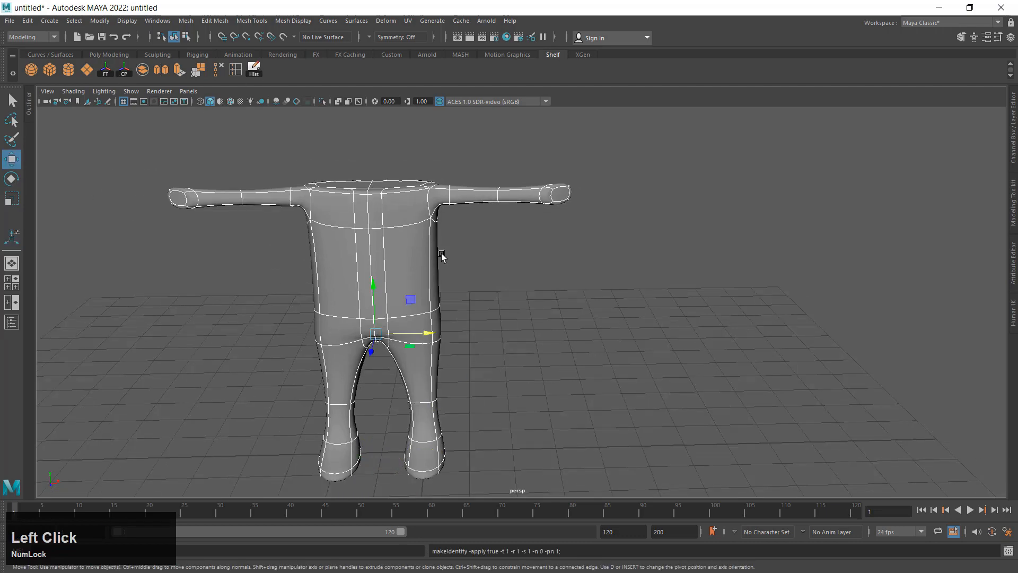
Try to extrude the torso's top centre face and scale it inward as a neck base
alt+drag(424, 249, 306, 269)
alt+right_drag(306, 269, 371, 268)
click(517, 260)
alt+drag(371, 268, 403, 265)
alt+right_drag(403, 265, 446, 267)
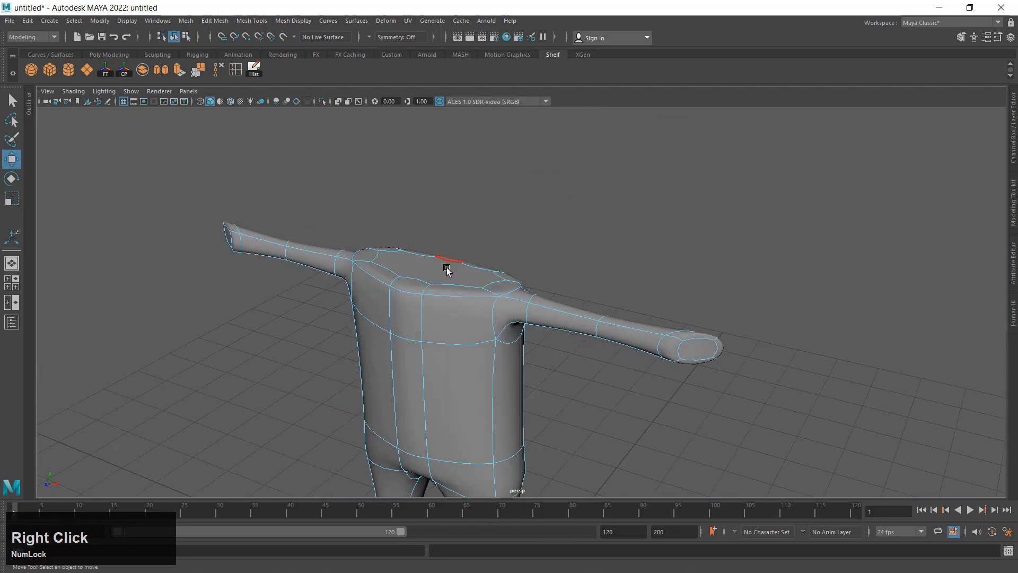
alt+drag(475, 286, 507, 242)
scroll(507, 242, up, 3)
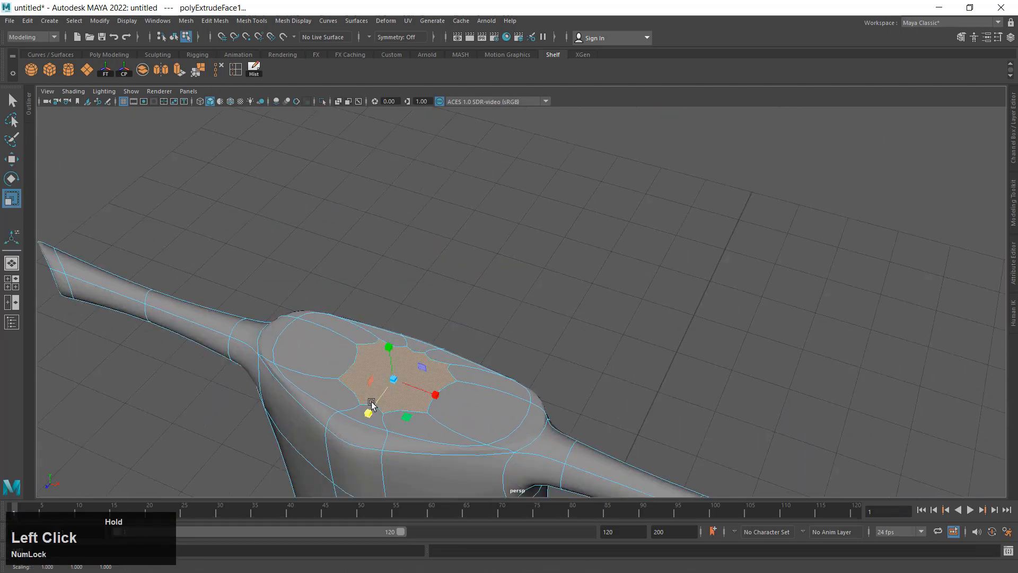
Select all the faces on top of the torso and delete them to open it
alt+drag(371, 404, 368, 319)
alt+middle_drag(368, 318, 339, 239)
right_drag(423, 269, 423, 299)
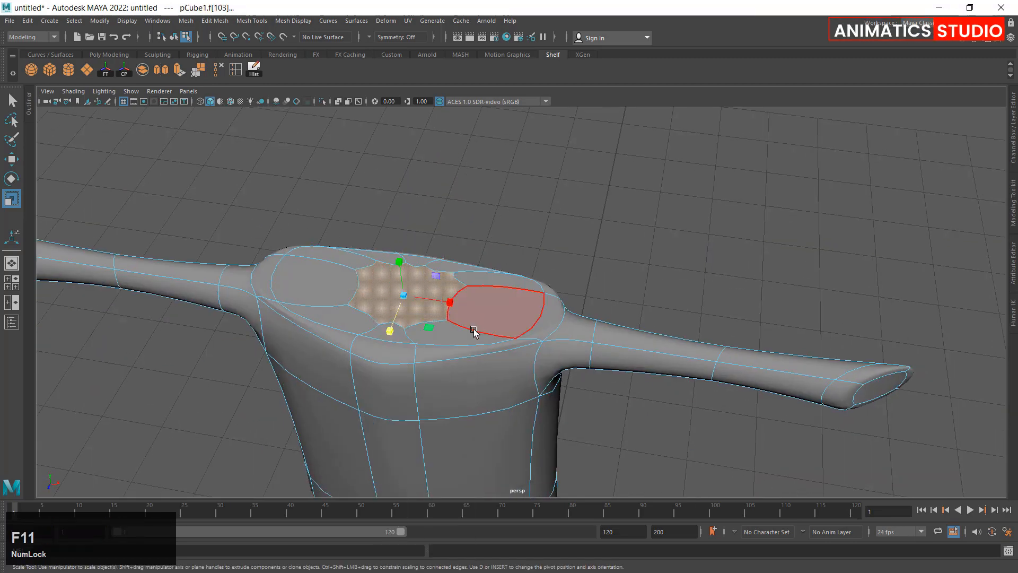
shift+click(445, 268)
key(Delete)
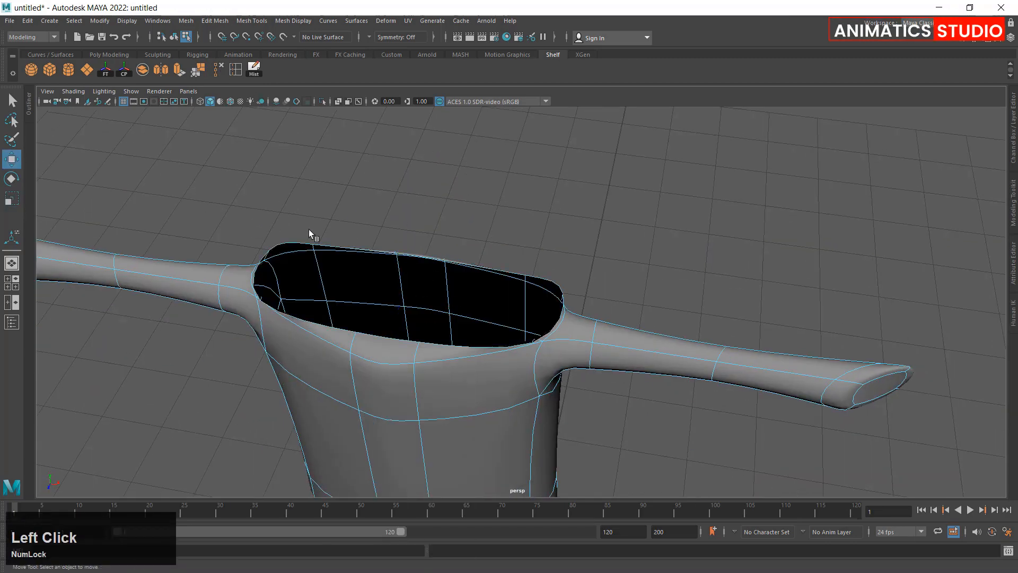
Extrude the torso's open top border, scaling it inward and raising it to form the neck
double_click(298, 243)
right_drag(372, 299, 373, 302)
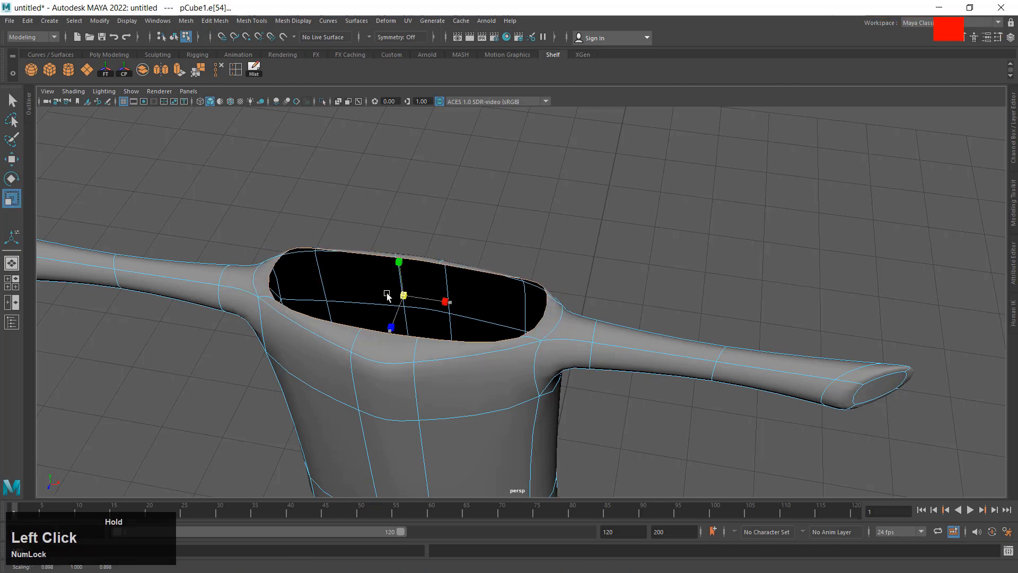
drag(387, 295, 399, 245)
alt+drag(403, 326, 439, 273)
alt+middle_drag(439, 273, 406, 400)
drag(428, 236, 460, 217)
alt+drag(382, 297, 409, 354)
key(w)
Create a polygon sphere for the head and raise it above the neck
click(31, 69)
scroll(478, 318, down, 6)
drag(514, 399, 515, 241)
key(f)
alt+drag(550, 291, 392, 291)
drag(523, 249, 529, 154)
alt+scroll(527, 309, up, 3)
Shift the head sphere sideways to align it over the neck
alt+drag(371, 305, 490, 307)
scroll(527, 307, up, 2)
drag(575, 147, 554, 146)
alt+drag(570, 231, 526, 273)
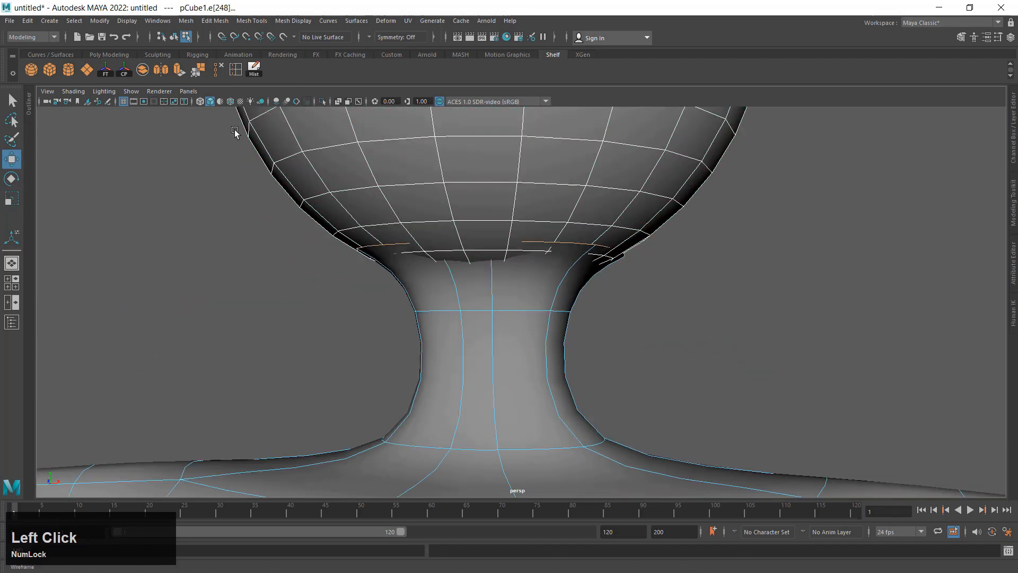
click(179, 70)
key(ctrl+z)
key(w)
Lower the neck's top border loop below the head and scale it down
click(615, 289)
right_drag(526, 286, 526, 249)
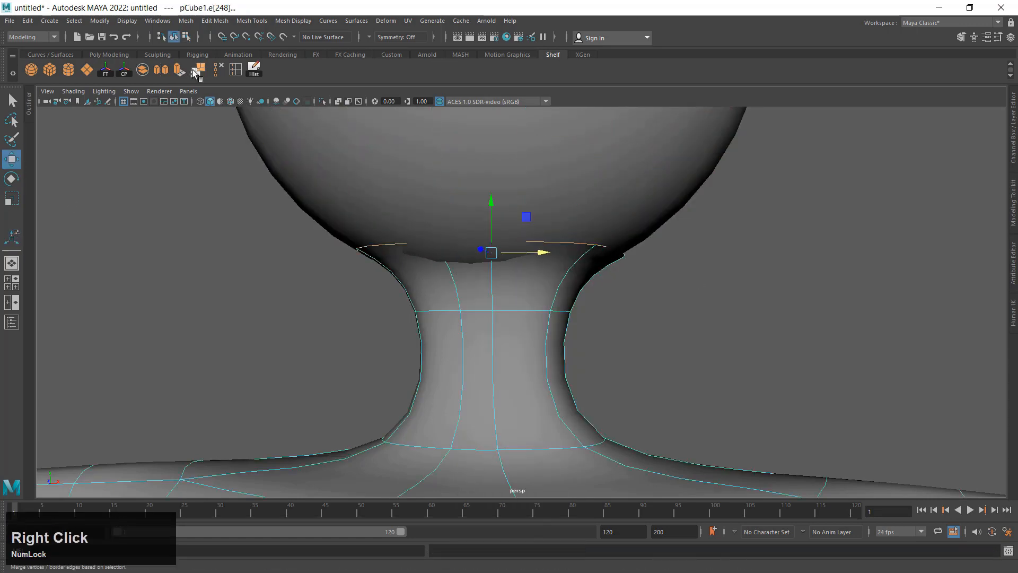
drag(495, 204, 492, 266)
key(r)
drag(491, 305, 467, 304)
alt+drag(509, 289, 443, 313)
Extrude the neck's top border upward and inward to form a rim, and return to object mode
key(ctrl+e)
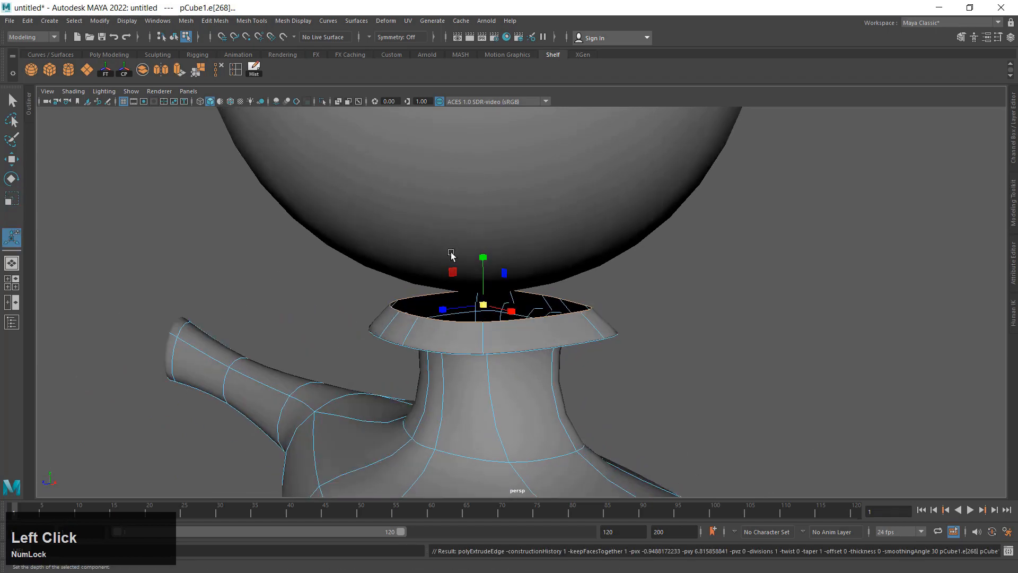
alt+drag(486, 275, 716, 239)
key(F8)
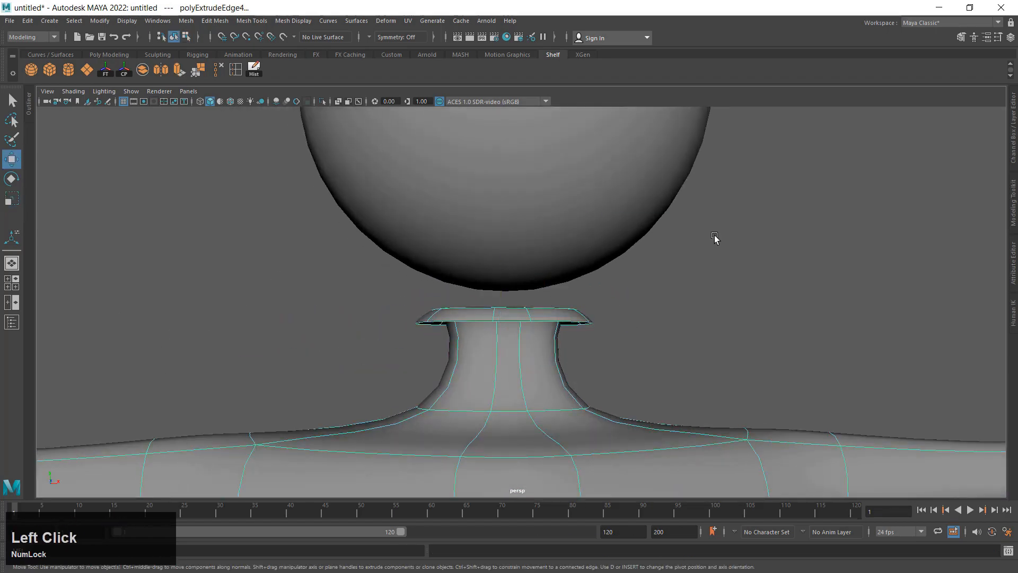
Lower the head sphere onto the neck rim, fine-tune its height and deselect it
scroll(715, 239, down, 3)
click(562, 201)
drag(504, 170, 504, 192)
alt+drag(551, 276, 439, 263)
drag(518, 202, 518, 198)
click(663, 228)
alt+drag(690, 244, 631, 250)
alt+middle_drag(631, 249, 607, 263)
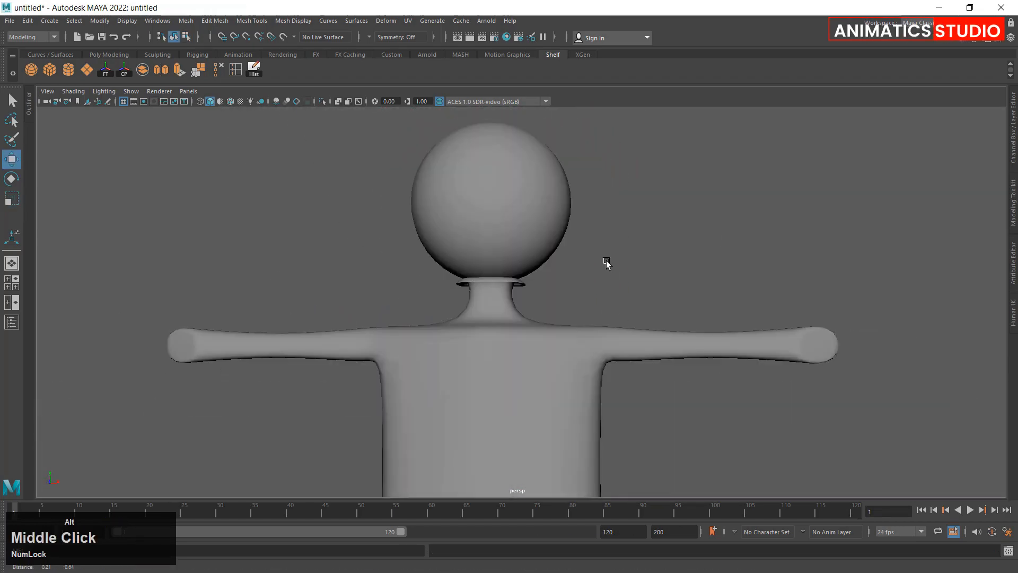
Scale the rim loop at the top of the neck beneath the head and clear the selection
scroll(607, 263, down, 3)
alt+drag(578, 256, 550, 250)
mouse_move(550, 250)
alt+middle_down()
mouse_move(541, 298)
mouse_move(540, 243)
alt+middle_up()
scroll(522, 296, up, 3)
click(523, 296)
scroll(523, 295, down, 3)
key(r)
drag(551, 362, 545, 361)
click(636, 340)
Move the neck rim's outer edge loop down around the neck to form a folded collar
alt+drag(636, 345, 472, 317)
scroll(473, 317, up, 5)
alt+middle_drag(472, 317, 527, 260)
scroll(528, 259, up, 3)
click(527, 259)
right_drag(506, 257, 506, 220)
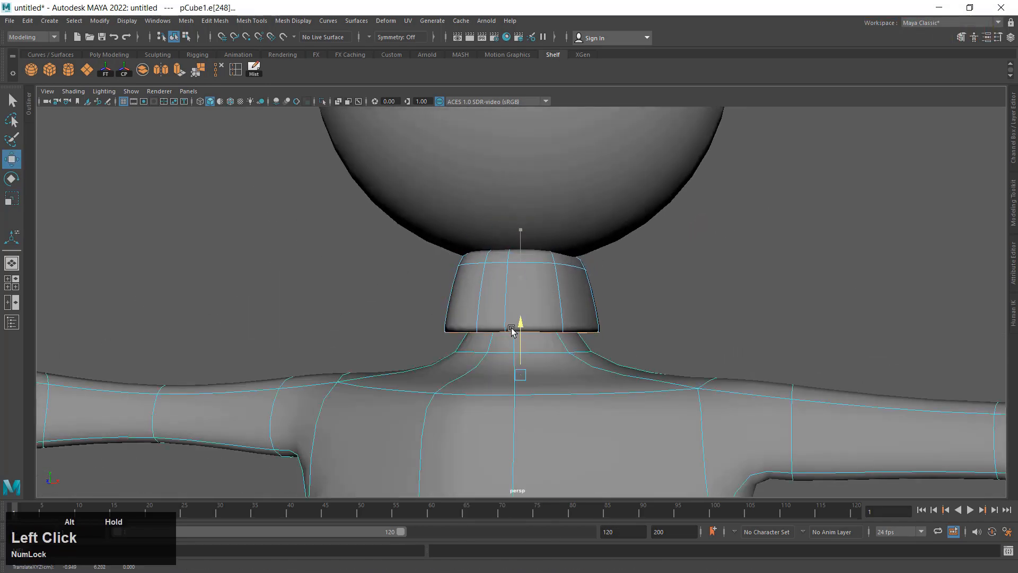
drag(527, 205, 599, 244)
Raise the head sphere above the collar and delete the faces at the bottom of the sphere
click(532, 133)
alt+middle_drag(532, 132, 516, 166)
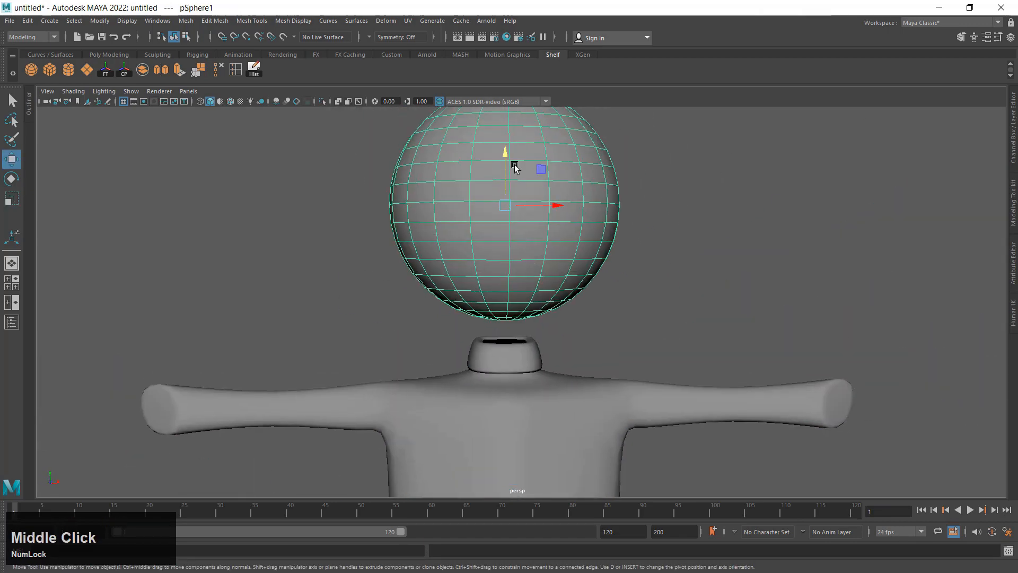
scroll(506, 292, up, 5)
alt+drag(506, 291, 504, 247)
right_drag(506, 246, 450, 247)
right_drag(522, 258, 523, 286)
click(523, 251)
shift+double_click(497, 252)
key(Delete)
Extend the head's open bottom border downward, scale it into a narrow neck stub and adjust the edge loop above it
key(w)
drag(514, 225, 517, 313)
key(r)
drag(522, 286, 513, 288)
alt+drag(503, 323, 530, 286)
key(w)
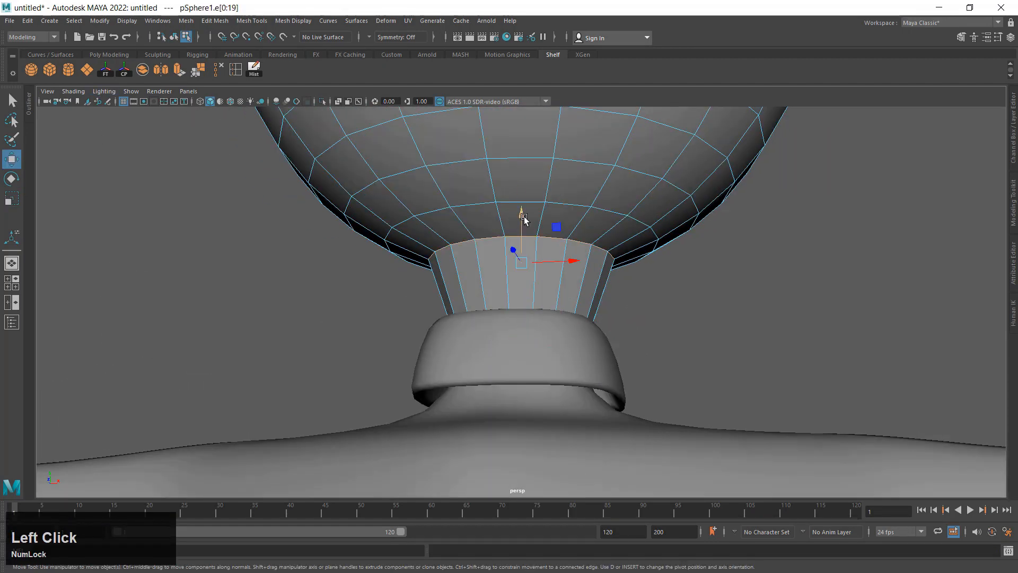
key(r)
scroll(532, 284, down, 3)
Lower the head in object mode so its neck stub sits inside the collar, and deselect it
key(w)
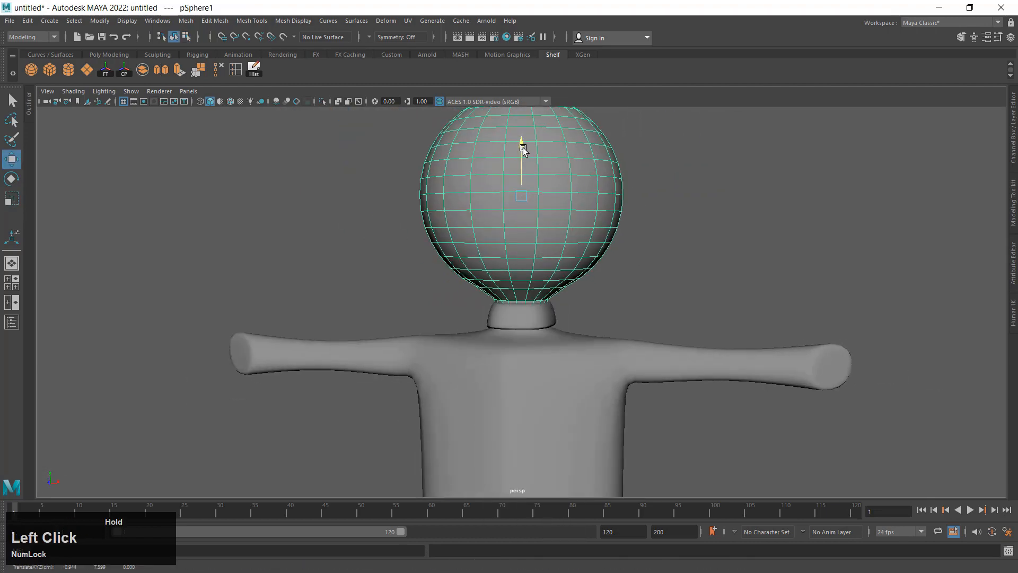
alt+drag(523, 148, 631, 243)
key(w)
click(658, 222)
scroll(605, 265, down, 4)
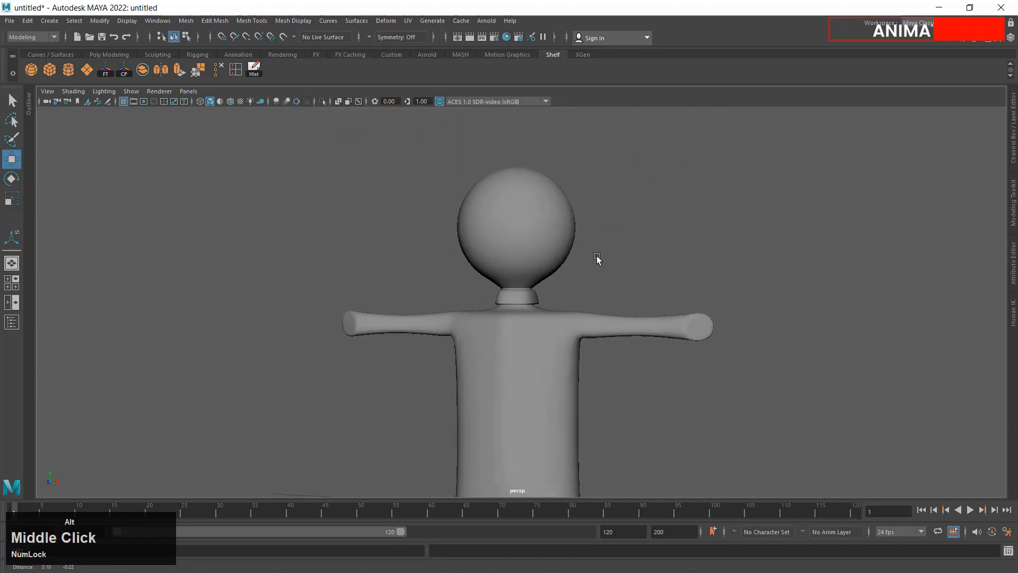
Scale the collar's top opening loop to fit around the head's neck stub
alt+middle_drag(598, 259, 586, 211)
scroll(546, 231, up, 7)
alt+drag(732, 265, 682, 286)
click(552, 302)
scroll(551, 302, up, 3)
alt+drag(551, 302, 600, 303)
right_drag(599, 302, 599, 327)
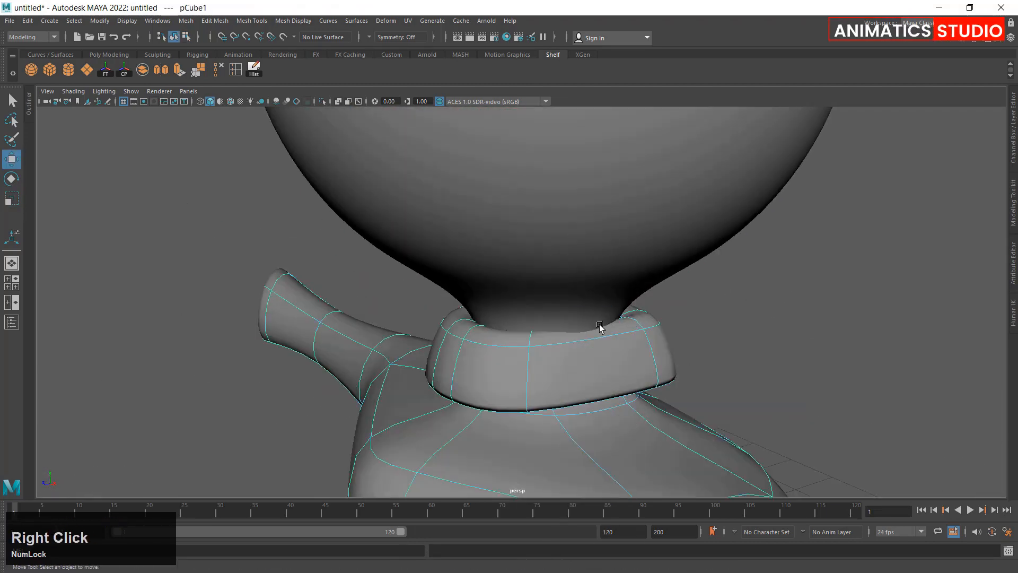
shift+double_click(600, 327)
key(r)
drag(555, 313, 583, 317)
click(657, 259)
Adjust the vertical edges around the collar to round out its shape, and deselect
alt+drag(658, 265, 477, 329)
click(609, 387)
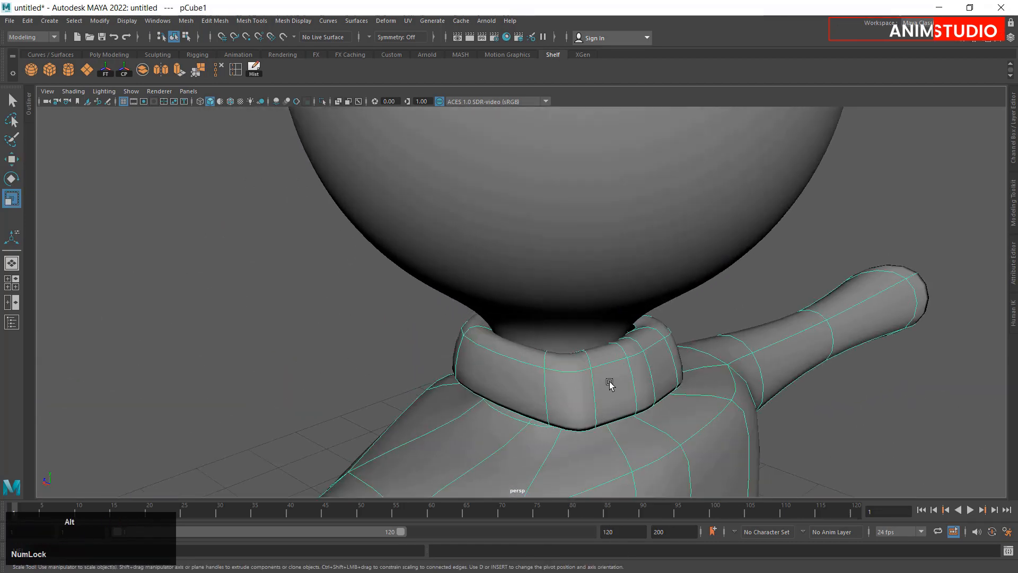
alt+drag(609, 386, 472, 382)
scroll(472, 382, up, 2)
right_drag(472, 397, 472, 372)
click(469, 376)
alt+drag(587, 273, 536, 343)
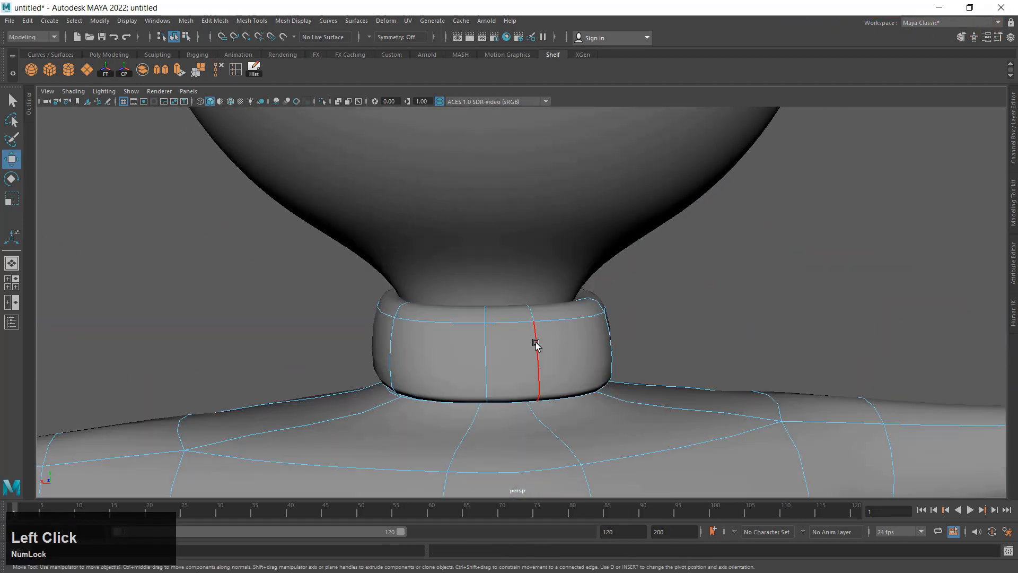
alt+drag(492, 380, 725, 302)
click(725, 302)
scroll(725, 302, down, 8)
Insert an edge loop around the forearm near the hand end of the arm
click(612, 245)
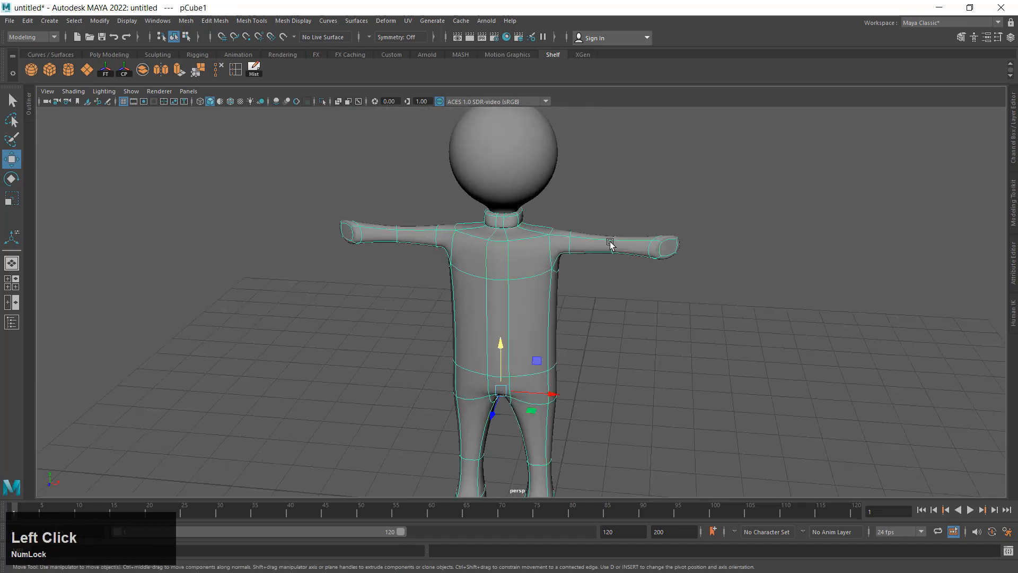
scroll(611, 246, up, 6)
alt+middle_drag(611, 245, 468, 339)
alt+drag(468, 338, 503, 334)
key(g)
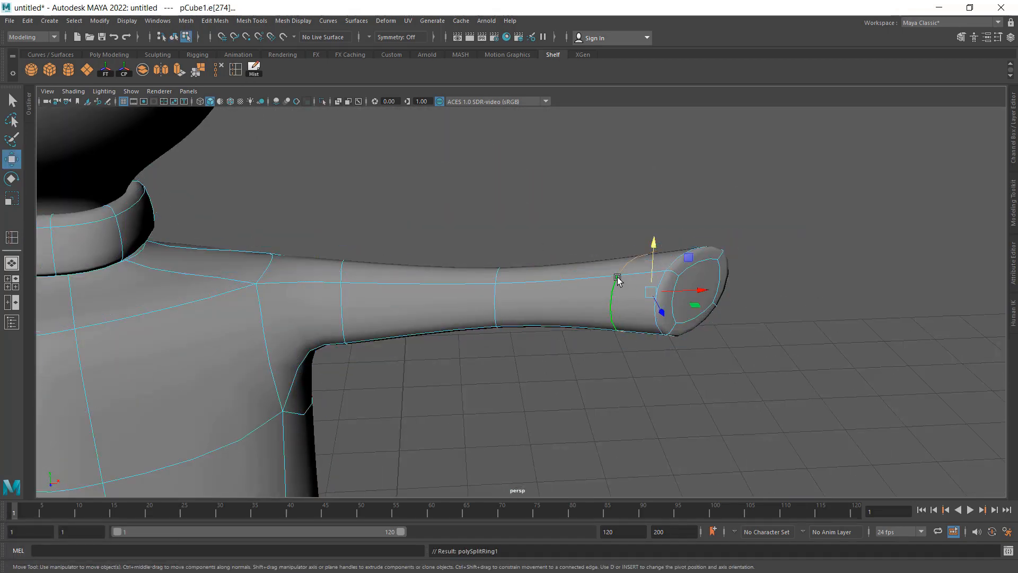
Extrude the face ring around the forearm, scale it up into a sleeve cuff and slide it toward the hand
alt+drag(678, 297, 594, 312)
alt+middle_drag(594, 313, 539, 318)
scroll(539, 318, up, 2)
right_drag(538, 318, 539, 356)
click(517, 300)
shift+double_click(516, 337)
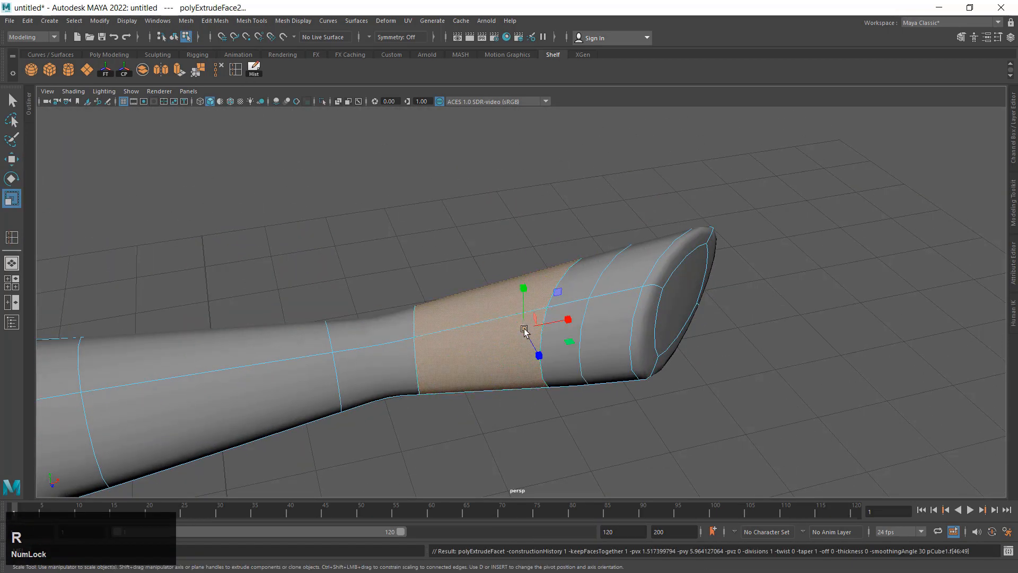
drag(524, 330, 579, 327)
mouse_move(557, 294)
alt+mouse_down()
mouse_move(461, 286)
mouse_move(556, 293)
alt+mouse_up()
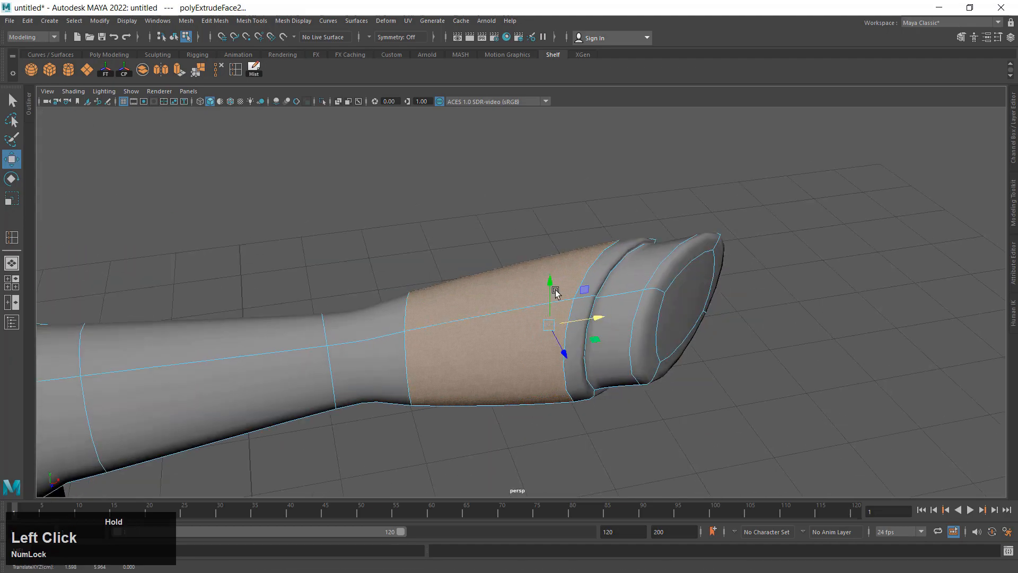
right_drag(557, 293, 599, 254)
click(599, 212)
Extrude the face ring around the lower shin of one leg
scroll(552, 297, down, 8)
alt+drag(541, 310, 477, 318)
alt+middle_drag(472, 360, 473, 202)
click(451, 297)
alt+middle_drag(451, 299, 448, 170)
scroll(446, 297, up, 3)
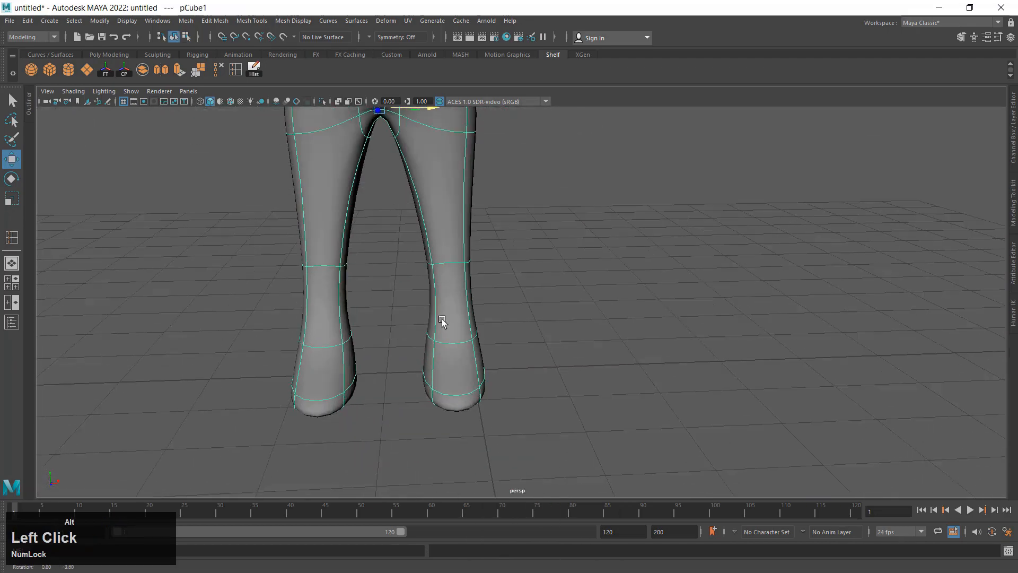
right_drag(441, 323, 441, 361)
click(456, 302)
alt+drag(530, 329, 468, 341)
shift+double_click(575, 278)
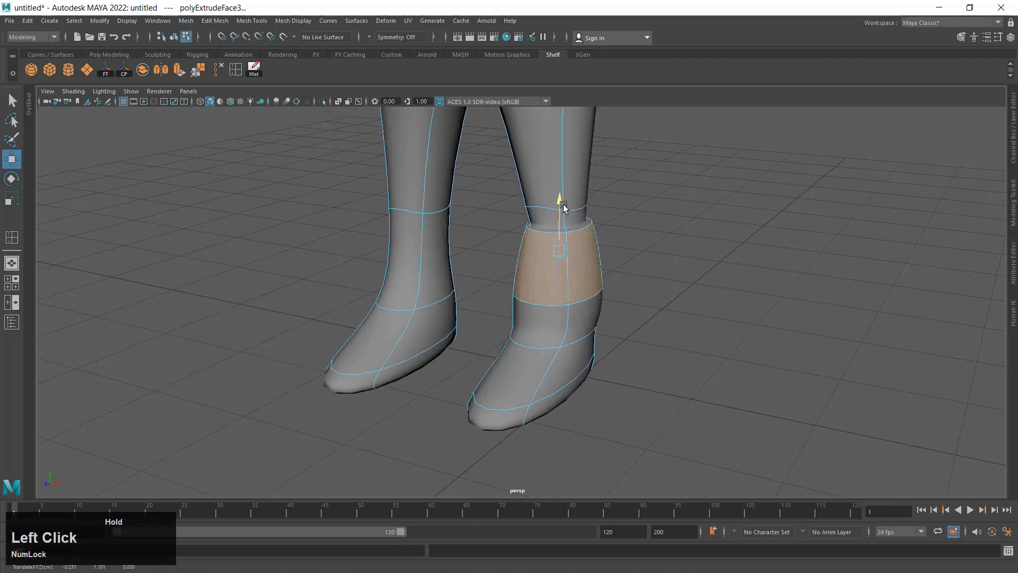
Raise and scale the extruded shin ring to form a boot top, and return to object mode
drag(563, 205, 563, 197)
mouse_move(509, 268)
alt+mouse_down()
mouse_move(596, 253)
mouse_move(517, 276)
alt+mouse_up()
key(r)
drag(531, 236, 532, 251)
right_drag(557, 276, 596, 238)
click(610, 238)
scroll(572, 313, down, 8)
Mirror the body mesh so the cuff and boot are copied to the opposite arm and leg
alt+drag(589, 312, 571, 319)
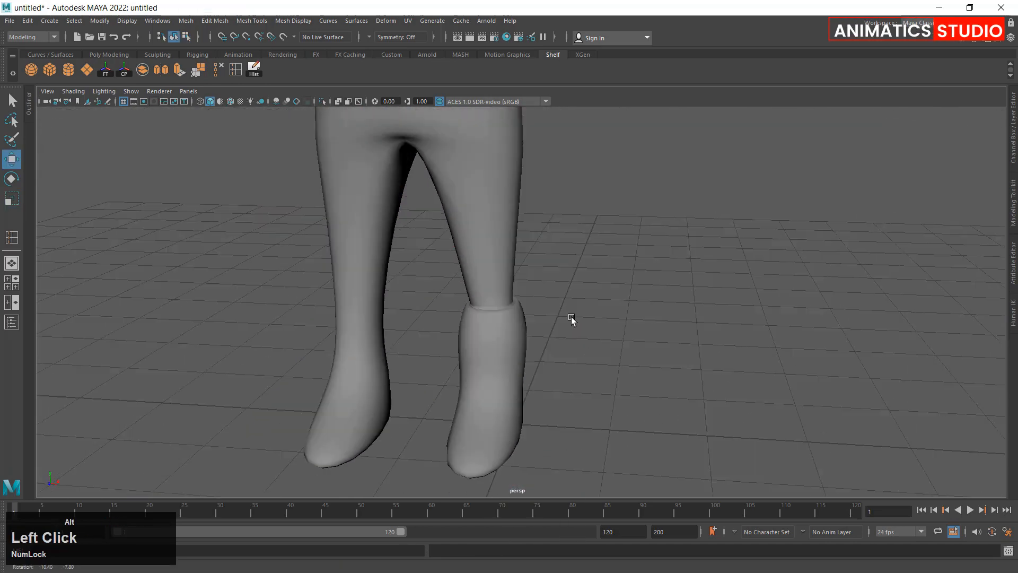
alt+middle_drag(530, 233, 519, 313)
click(493, 286)
alt+drag(498, 288, 479, 286)
click(160, 69)
alt+middle_drag(754, 402, 765, 384)
drag(565, 450, 522, 445)
scroll(381, 302, down, 2)
alt+drag(358, 297, 390, 296)
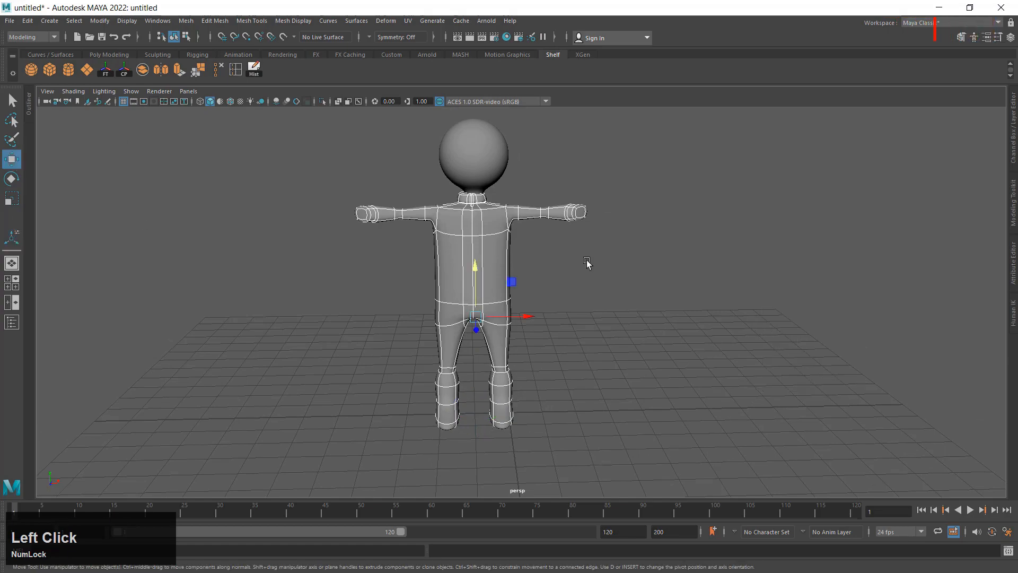
click(587, 263)
Remove the horizontal edges crossing the chest's centre line below the collar
alt+drag(587, 263, 499, 270)
scroll(549, 298, up, 5)
click(549, 298)
right_drag(499, 269, 498, 241)
click(507, 380)
alt+drag(506, 380, 536, 303)
scroll(548, 295, up, 3)
click(536, 305)
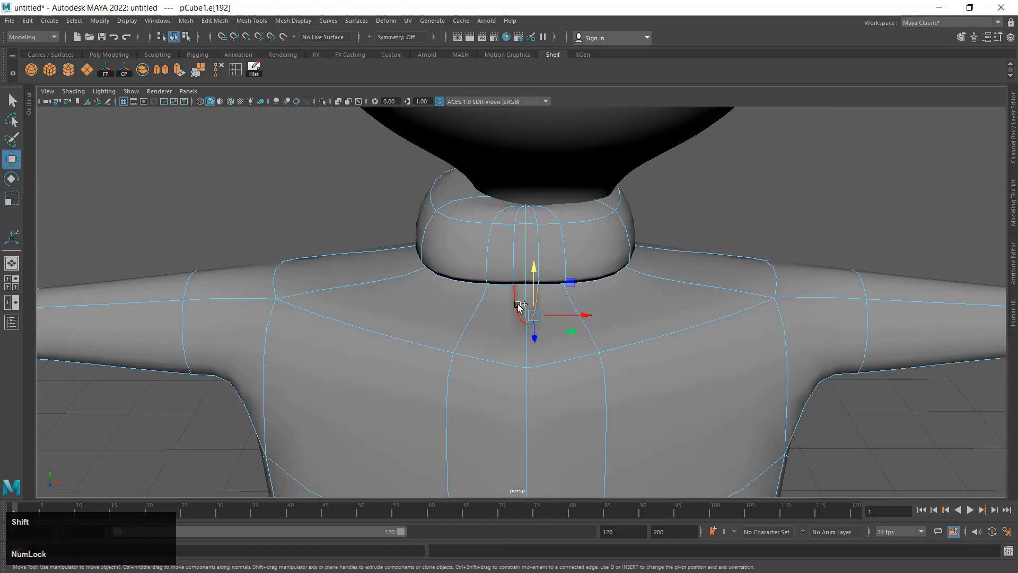
scroll(529, 250, up, 1)
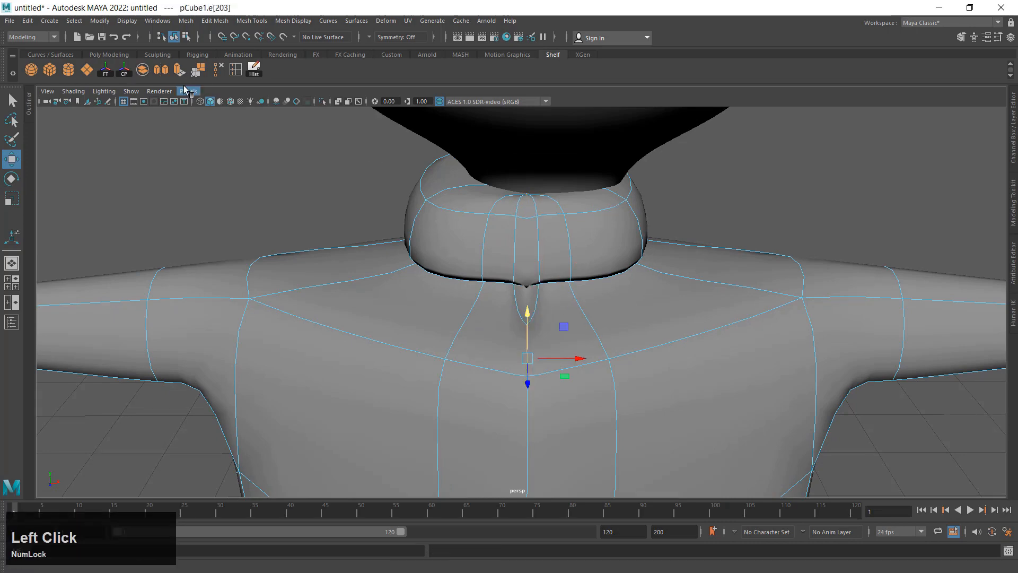
alt+drag(552, 378, 548, 299)
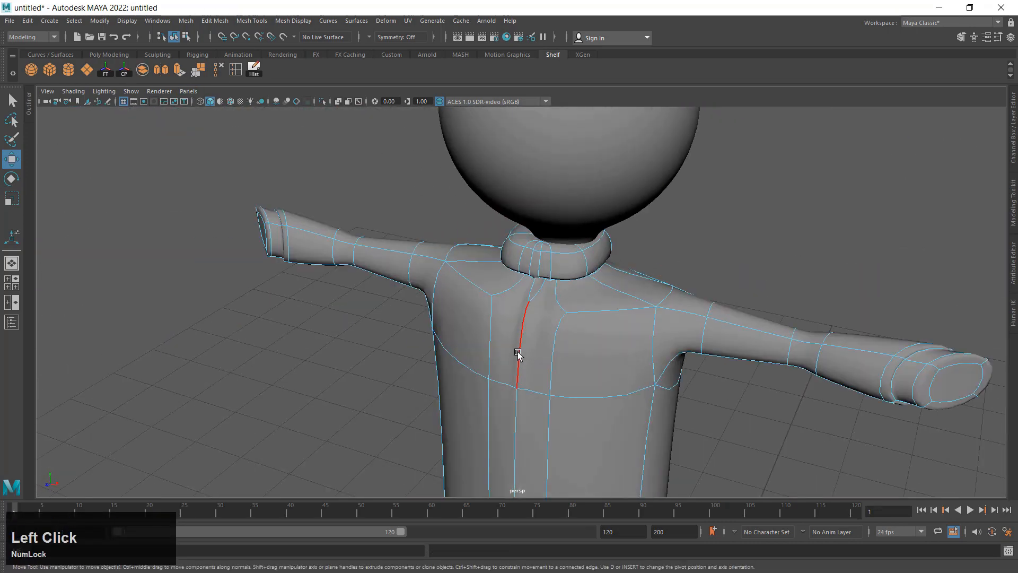
Cut a new line of edges across the upper chest between the armpits with the Multi-Cut tool
alt+drag(507, 344, 342, 293)
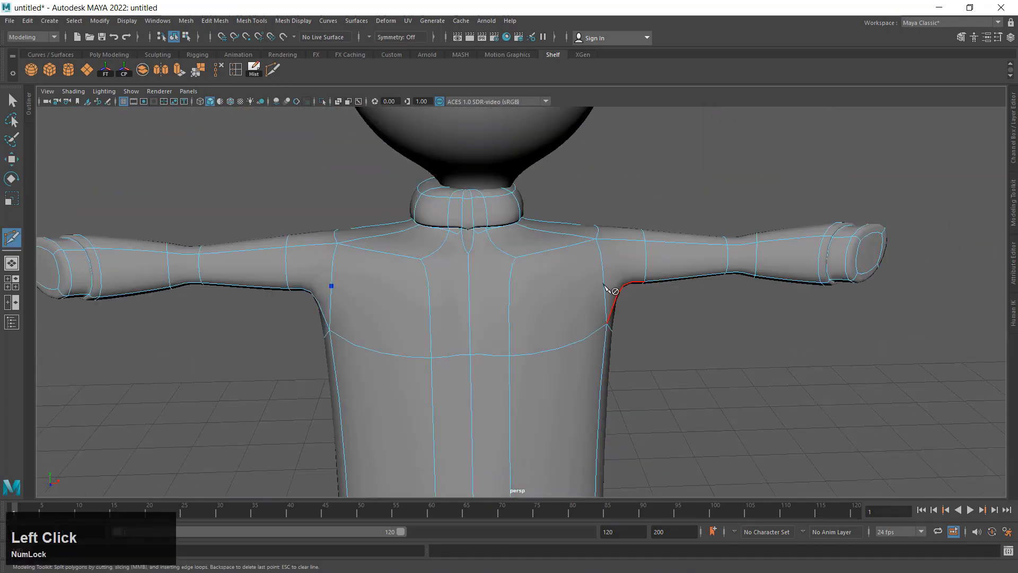
scroll(474, 309, down, 6)
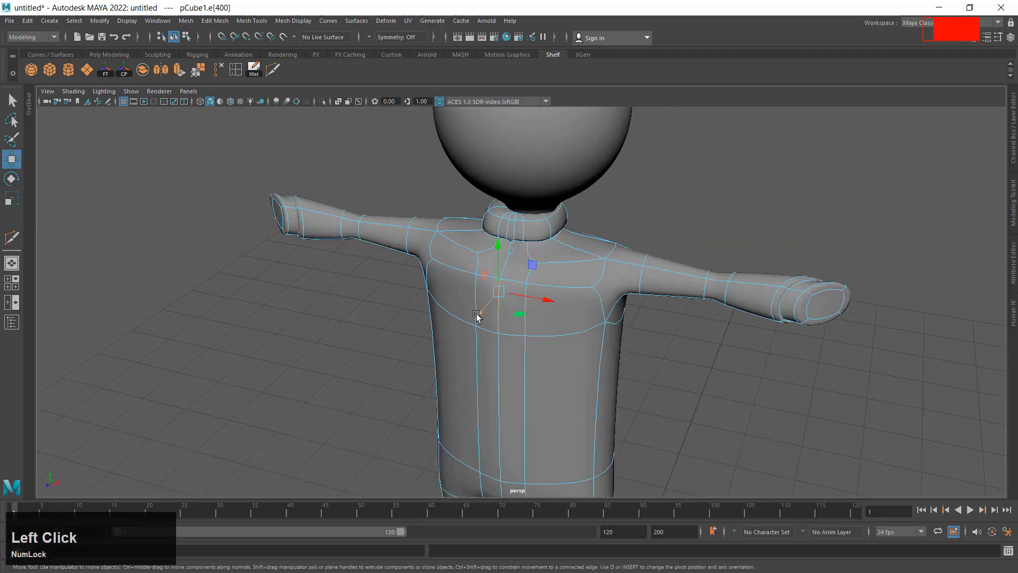
alt+drag(534, 269, 585, 257)
Insert an edge loop around the hips just above the crotch and select the face ring above it
scroll(390, 279, up, 5)
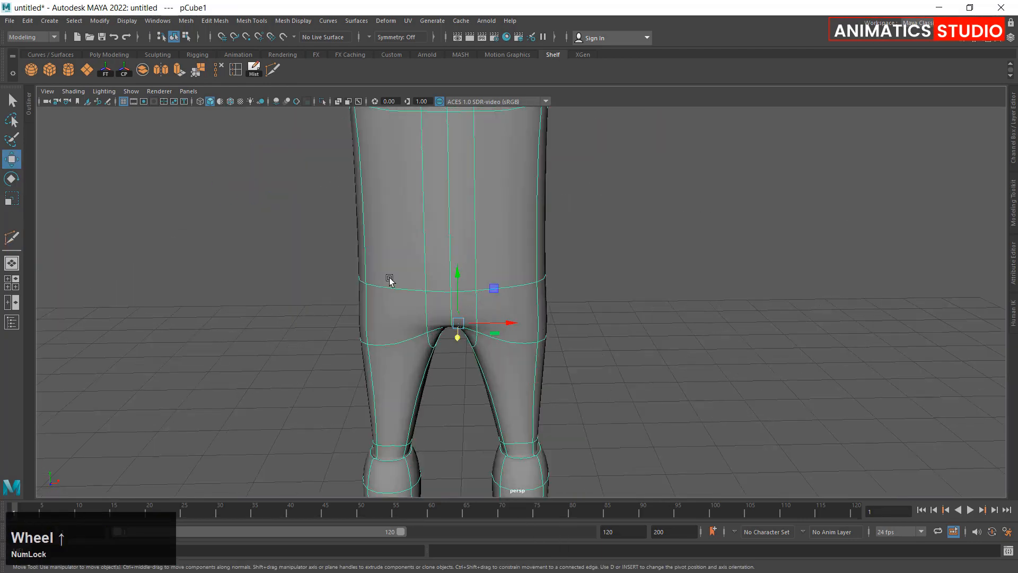
click(236, 69)
scroll(465, 268, up, 1)
drag(568, 248, 571, 244)
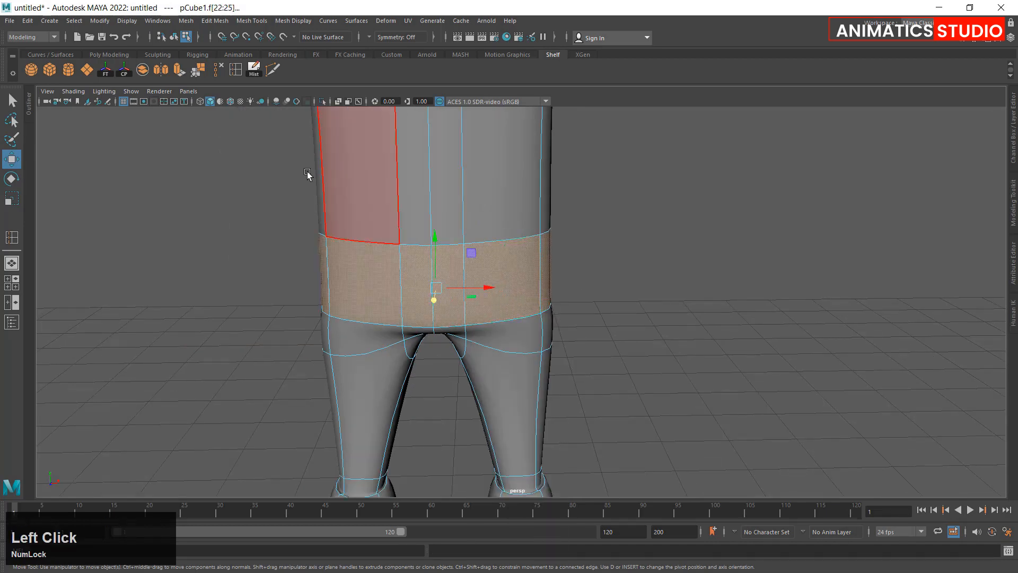
Extrude the hip face ring, scale and move it to form a protruding waistband, and return to object mode
key(ctrl+e)
key(r)
drag(435, 212, 435, 196)
scroll(525, 300, down, 3)
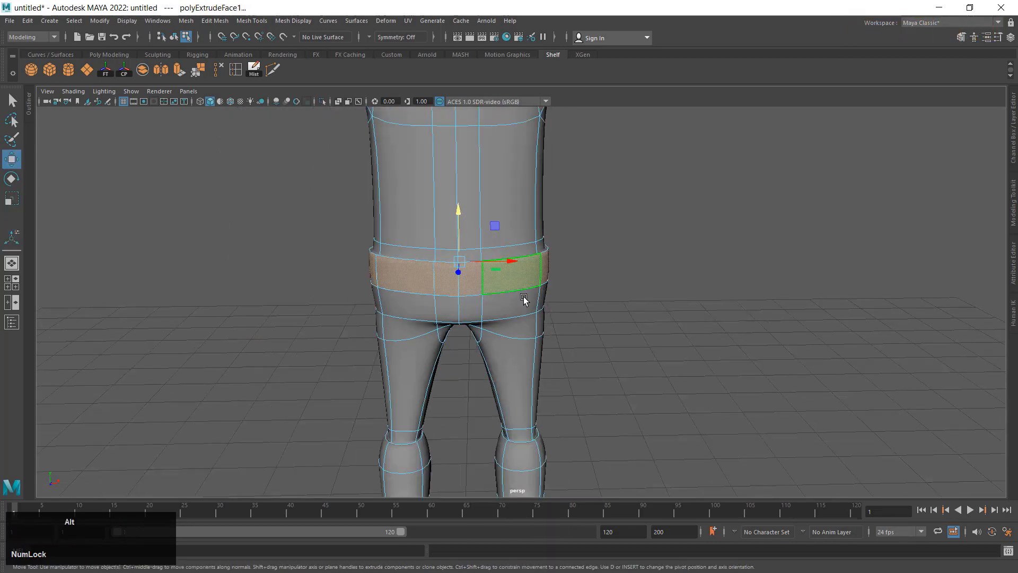
alt+drag(525, 300, 539, 304)
key(r)
alt+drag(591, 197, 586, 284)
scroll(586, 284, down, 4)
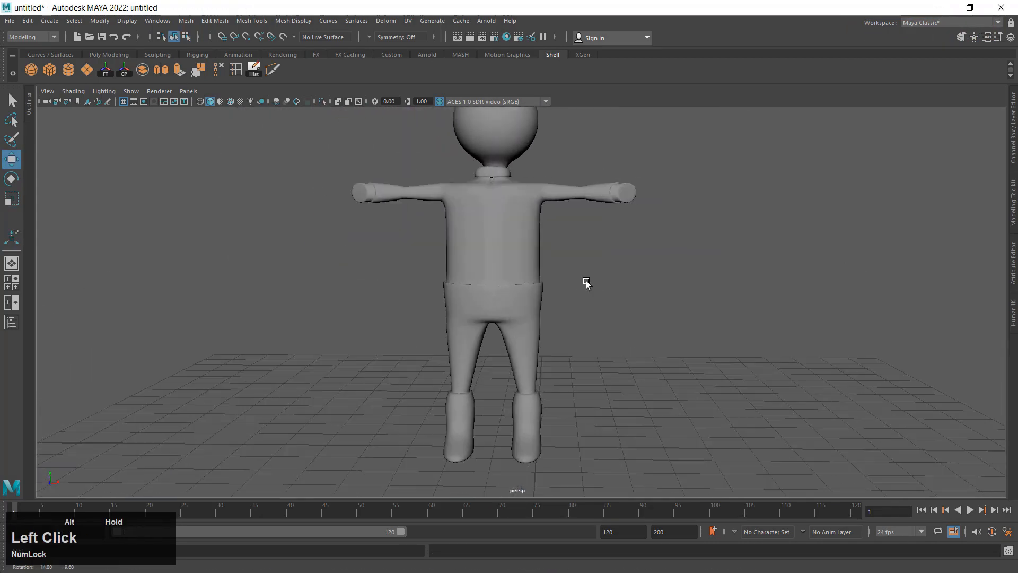
Extrude the face ring below the waistband outward, raise it slightly and deselect
scroll(586, 284, up, 6)
click(475, 380)
alt+middle_drag(475, 379, 511, 273)
right_drag(511, 273, 511, 328)
click(576, 335)
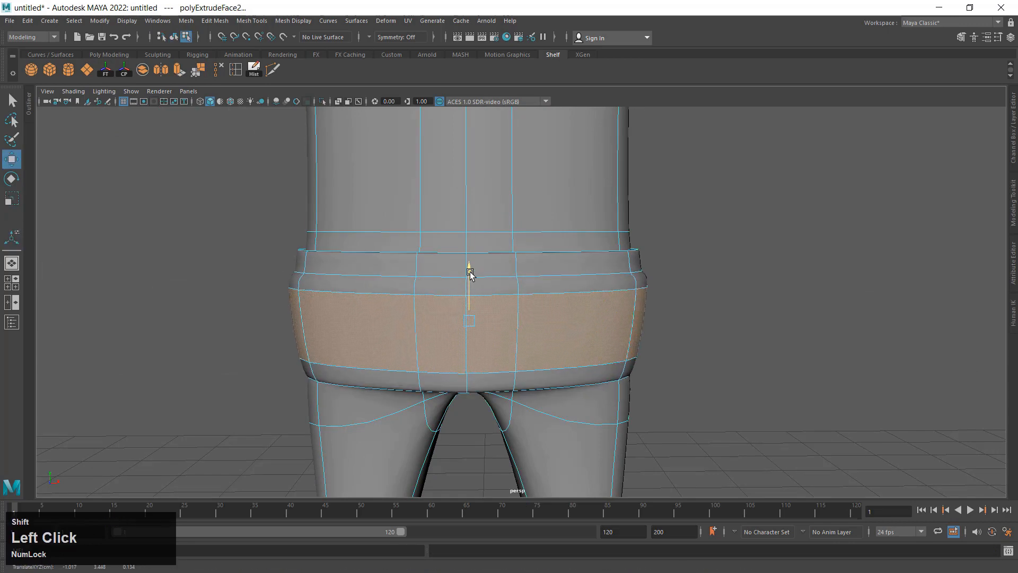
drag(470, 272, 470, 261)
click(697, 248)
Delete the edge loop running around the bottom of the hips above the crotch
scroll(698, 247, down, 6)
alt+drag(660, 302, 610, 287)
click(558, 256)
scroll(558, 256, up, 7)
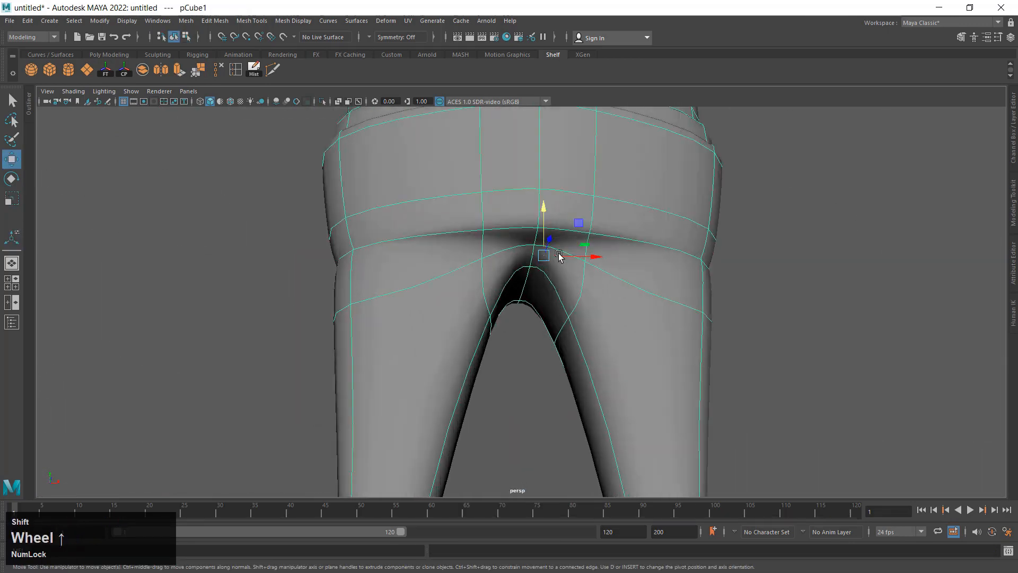
right_drag(558, 256, 558, 212)
double_click(636, 241)
key(ctrl+Delete)
click(753, 233)
Shift the edge loop around the back of the lower hips slightly forward and deselect
scroll(541, 246, down, 6)
alt+middle_drag(541, 245, 521, 300)
scroll(520, 300, down, 4)
alt+drag(521, 301, 403, 289)
click(540, 248)
alt+middle_drag(403, 289, 429, 309)
right_drag(447, 354, 446, 320)
double_click(447, 335)
alt+drag(446, 335, 490, 361)
drag(501, 307, 497, 301)
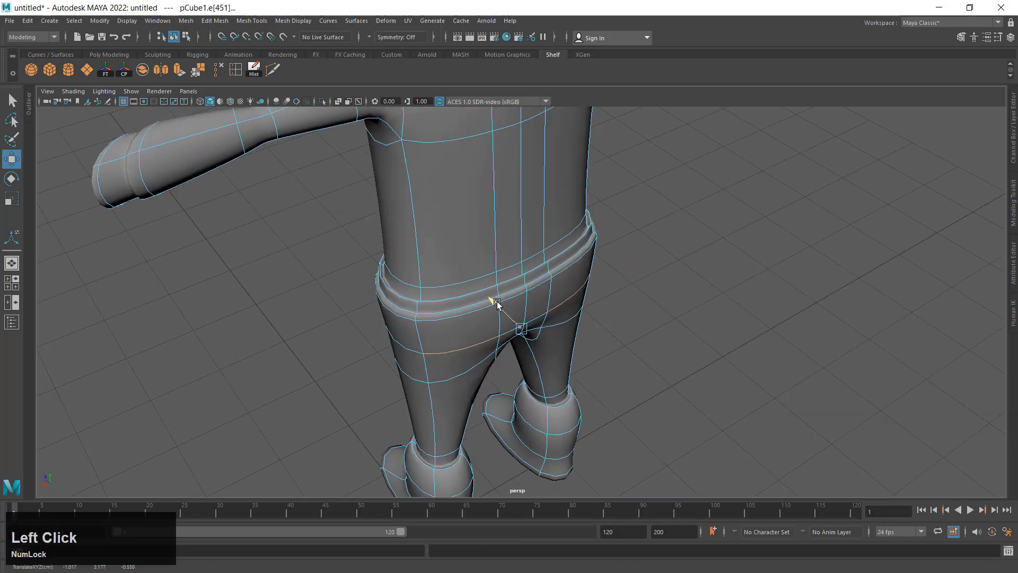
click(585, 395)
Insert an edge loop around the lower torso between the chest and the waistband and scale it inward
scroll(594, 371, down, 3)
alt+drag(615, 371, 565, 295)
scroll(552, 296, down, 4)
click(468, 342)
alt+drag(469, 342, 723, 334)
scroll(531, 191, up, 7)
click(510, 314)
click(235, 69)
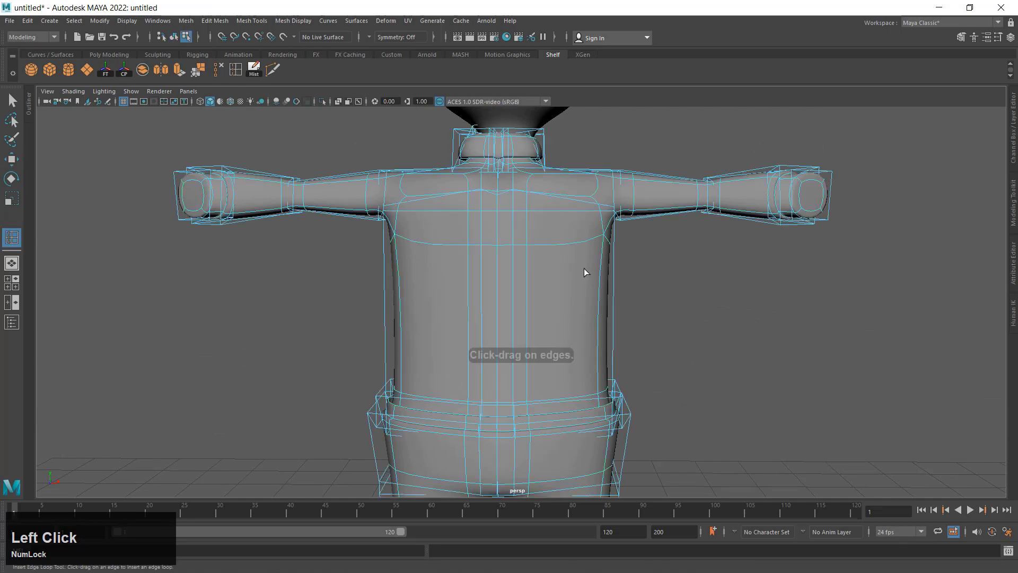
key(r)
drag(500, 346, 480, 348)
Rescale the edge loop where the torso meets the top of the waistband and return to object mode
alt+drag(575, 347, 583, 403)
scroll(583, 398, up, 2)
double_click(610, 398)
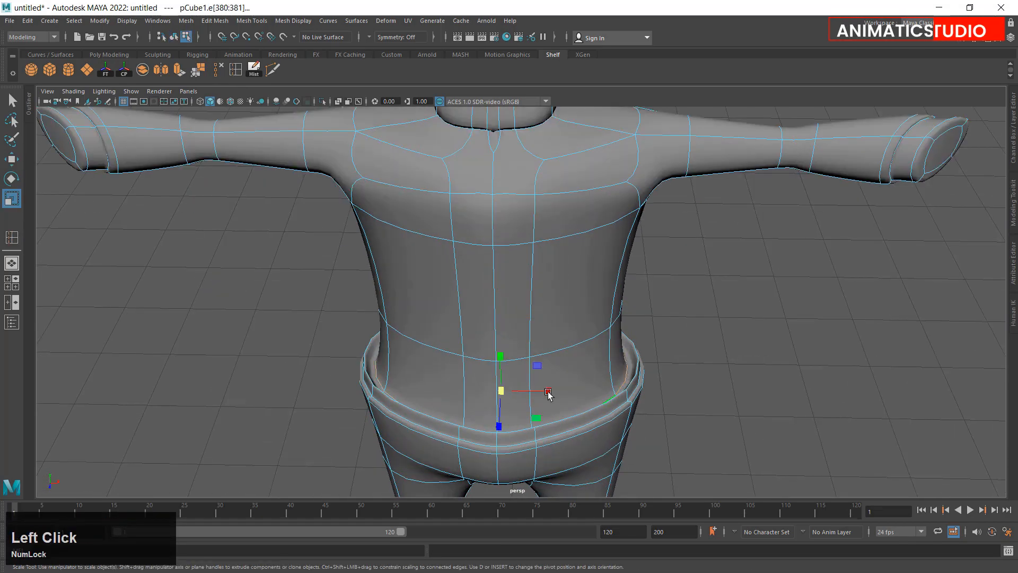
drag(499, 340, 501, 287)
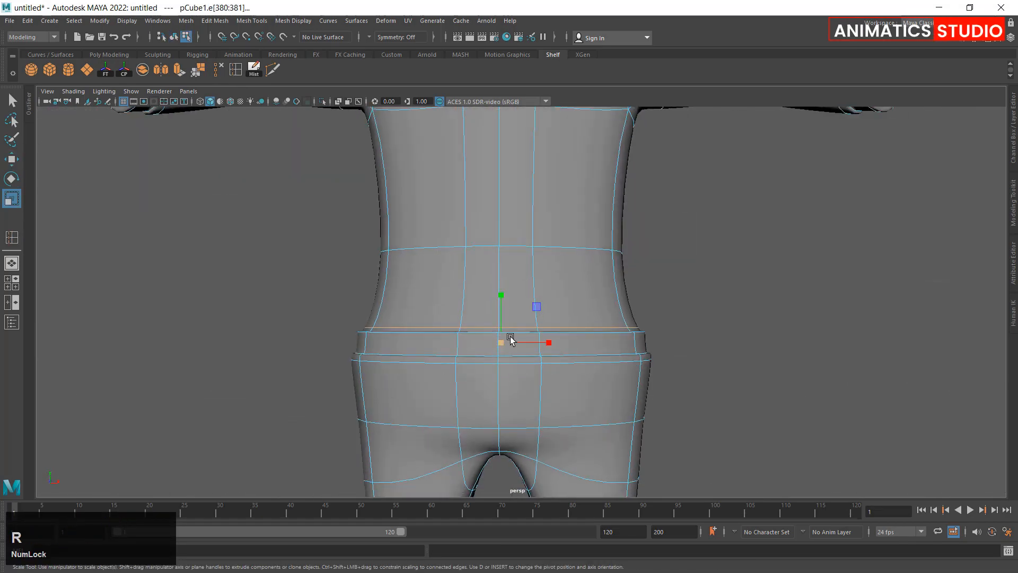
scroll(524, 354, down, 7)
click(581, 313)
alt+middle_drag(582, 313, 518, 311)
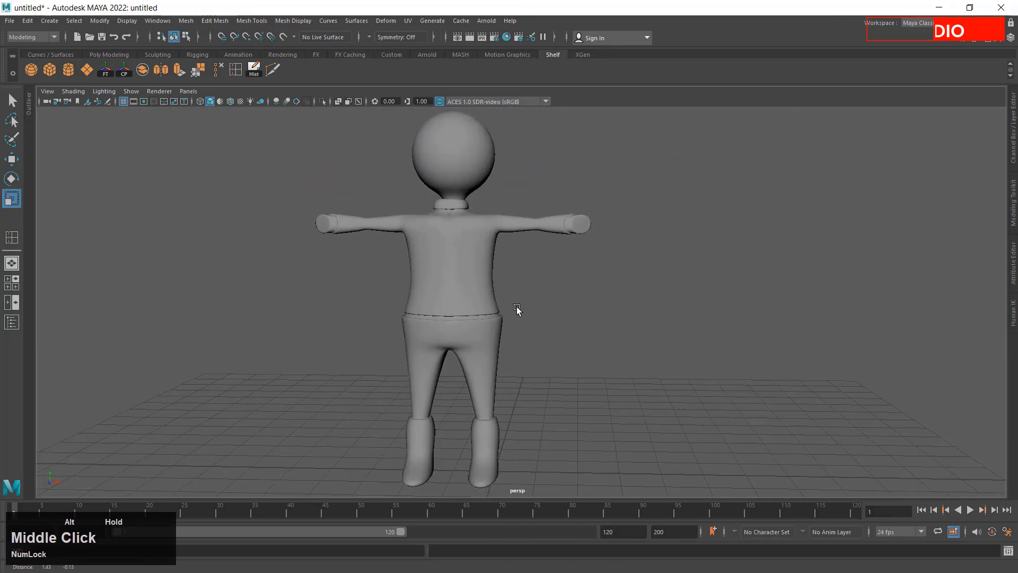
Shift the head sphere slightly over the neck in the side view, then return to the perspective view and deselect
scroll(506, 304, up, 10)
alt+middle_drag(462, 191, 579, 327)
scroll(580, 327, down, 3)
click(571, 211)
key(w)
alt+drag(572, 211, 625, 252)
alt+scroll(624, 252, up, 5)
scroll(625, 252, down, 1)
click(11, 283)
key(space)
scroll(405, 380, up, 4)
alt+middle_drag(663, 406, 563, 357)
drag(556, 163, 553, 164)
click(12, 283)
key(space)
scroll(230, 320, up, 2)
click(12, 283)
key(space)
scroll(596, 336, down, 3)
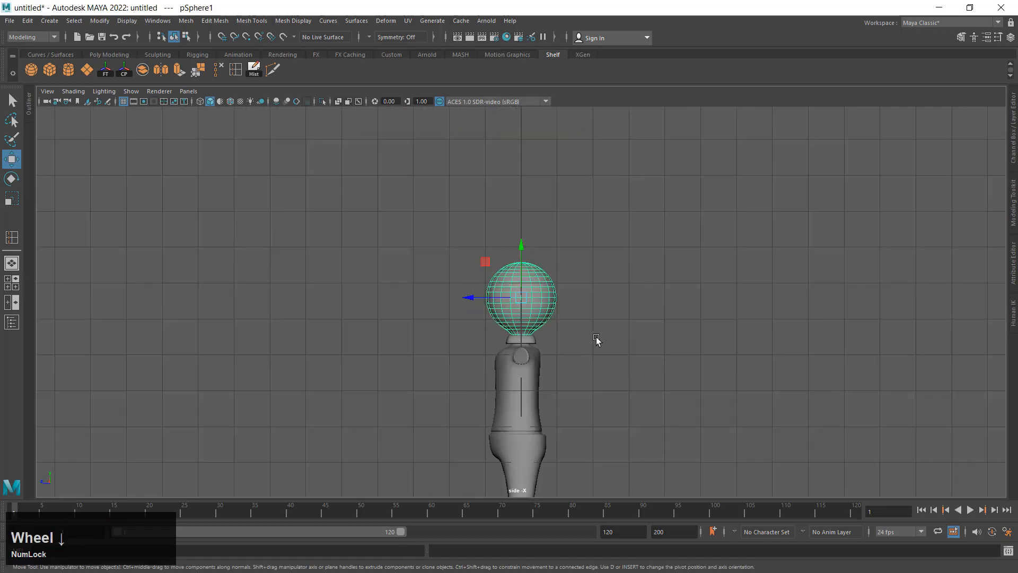
alt+middle_drag(595, 336, 589, 200)
click(12, 263)
scroll(615, 265, down, 1)
click(618, 304)
Extrude the end face of one arm in place without any thickness to sharpen the edge of the sleeve end
alt+middle_drag(558, 237, 460, 386)
scroll(618, 305, up, 1)
click(573, 350)
scroll(582, 361, up, 6)
scroll(582, 354, down, 1)
right_drag(582, 355, 582, 387)
click(611, 344)
key(ctrl+e)
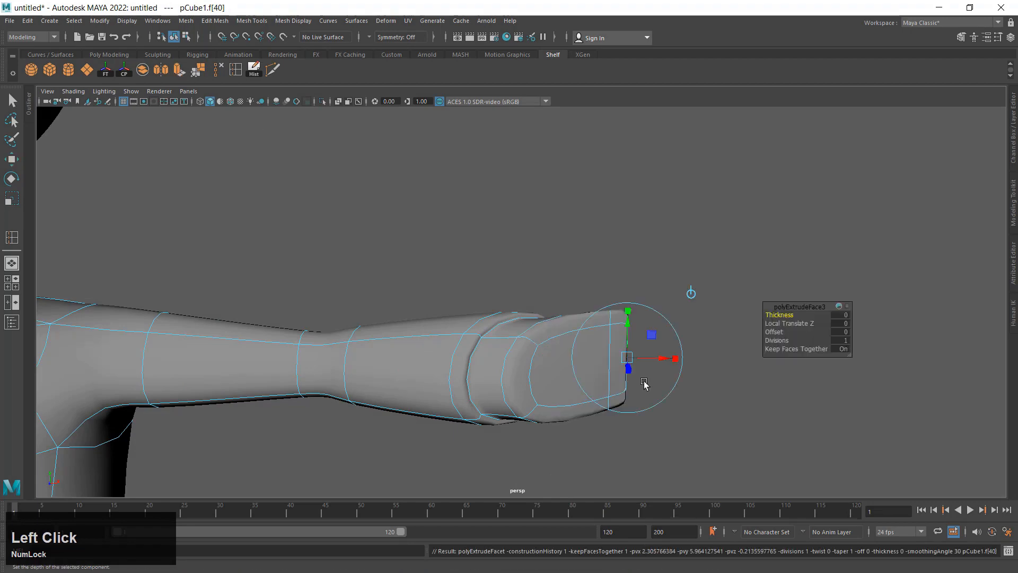
key(ctrl+z)
click(273, 69)
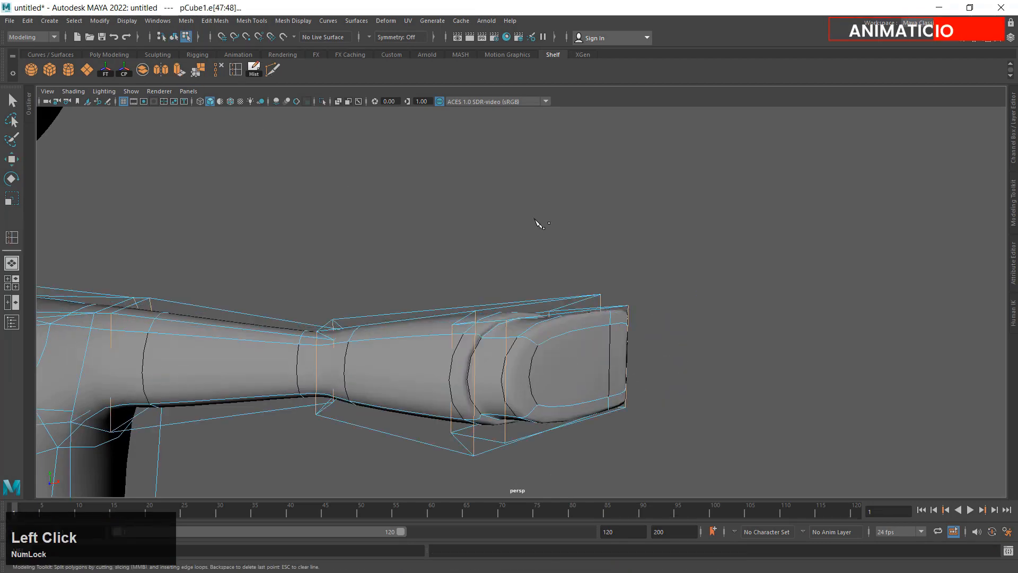
scroll(653, 341, up, 3)
scroll(652, 340, down, 1)
scroll(637, 357, up, 3)
click(410, 231)
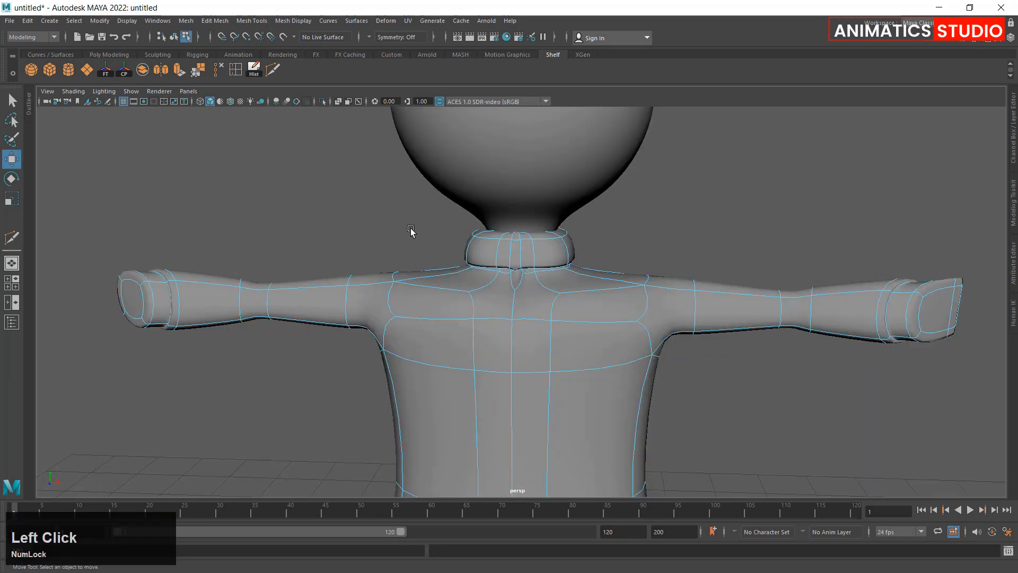
Extrude the end face of the opposite arm in place to match the first sleeve end
scroll(678, 335, down, 3)
alt+middle_drag(679, 334, 625, 270)
click(254, 239)
scroll(255, 238, up, 4)
alt+middle_drag(223, 228, 447, 277)
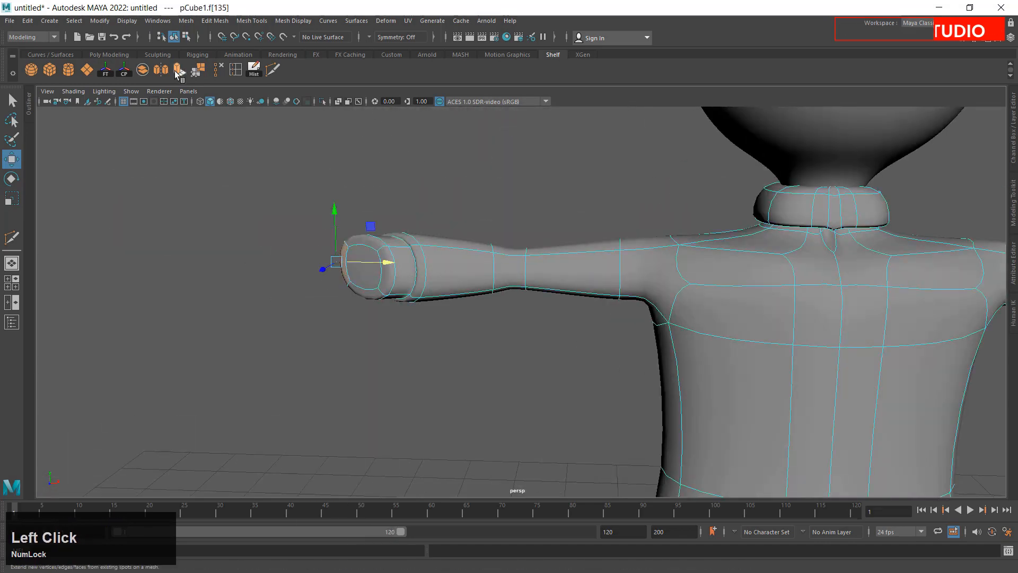
click(177, 72)
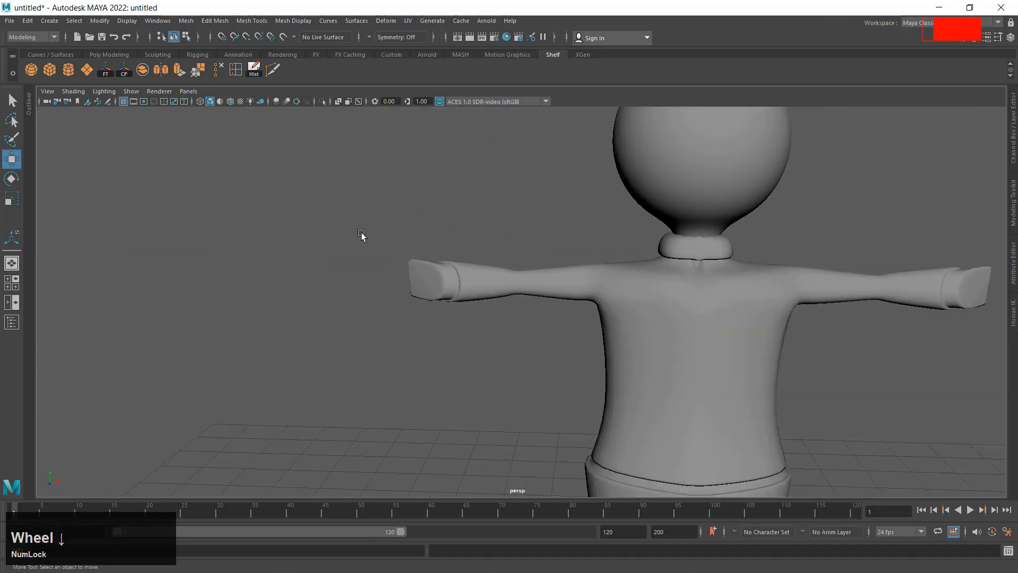
Show the Outliner and combine the head sphere and body into one mesh with history deleted and transformations frozen
scroll(361, 232, down, 6)
alt+drag(509, 292, 540, 294)
alt+middle_drag(539, 295, 535, 303)
click(29, 104)
click(554, 197)
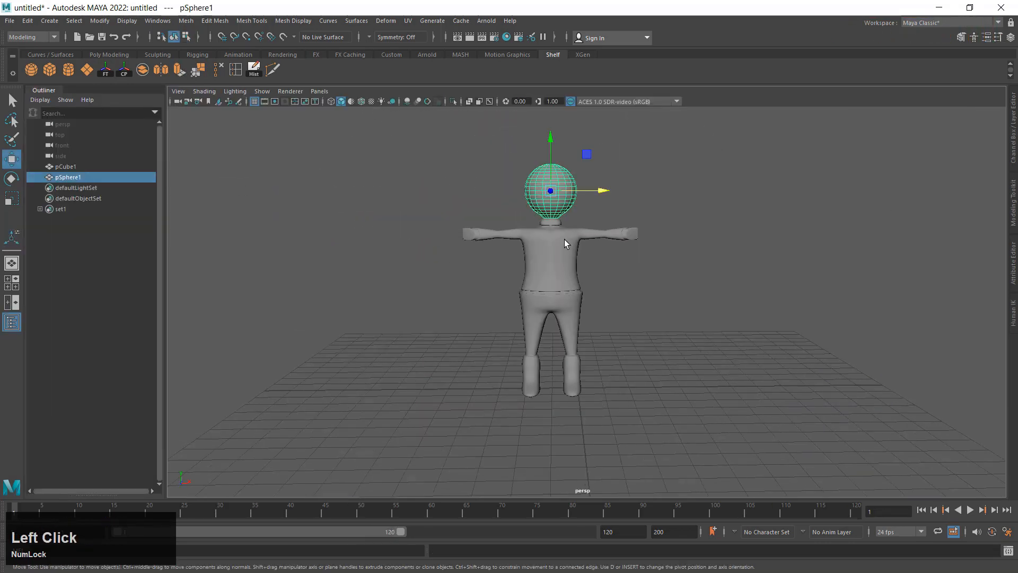
click(142, 70)
click(255, 72)
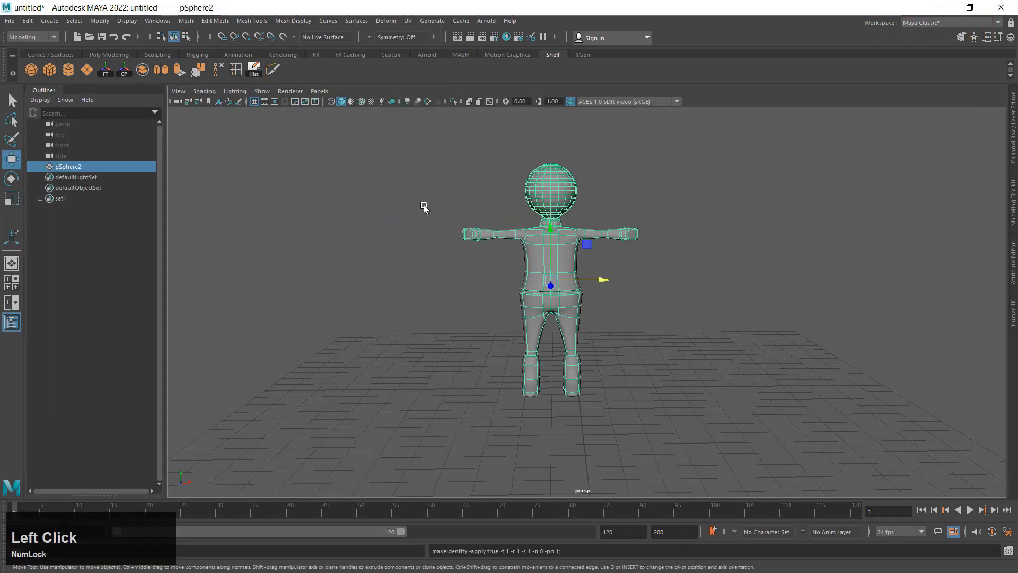
Snap-move the combined character vertically to align it with the grid
key(v)
drag(610, 280, 663, 373)
key(x)
scroll(579, 422, up, 5)
alt+middle_drag(663, 374, 589, 66)
scroll(604, 335, down, 3)
alt+middle_drag(604, 334, 562, 478)
scroll(610, 323, down, 2)
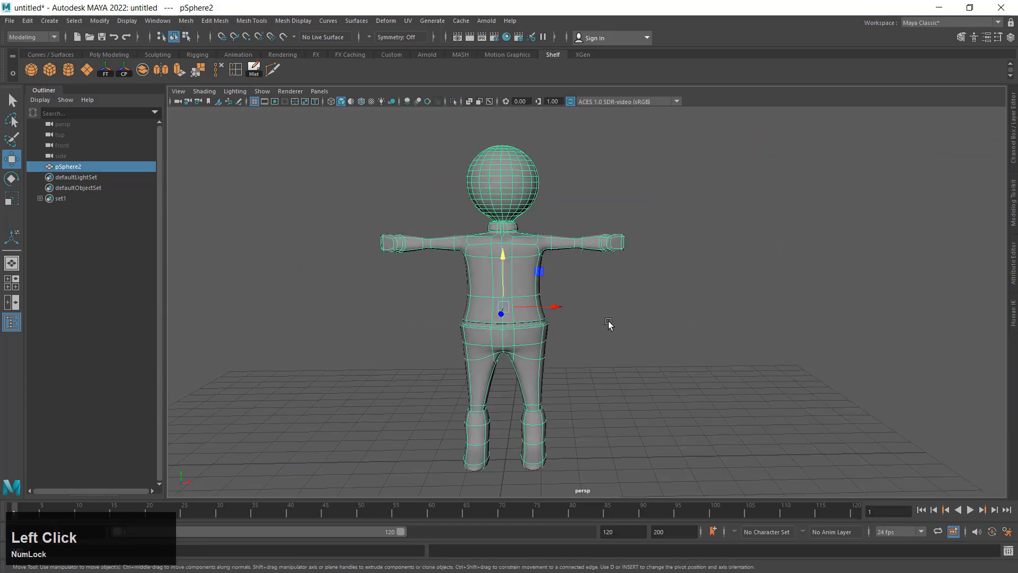
Duplicate the combined character, move the copy sideways along X, and turn off its smooth preview
click(609, 323)
click(550, 274)
click(186, 21)
click(384, 158)
key(ctrl+d)
drag(545, 307, 279, 306)
alt+middle_drag(424, 317, 476, 316)
scroll(476, 317, down, 3)
key(1)
alt+drag(482, 350, 501, 348)
Apply Smooth to the original character mesh and deselect it
click(550, 301)
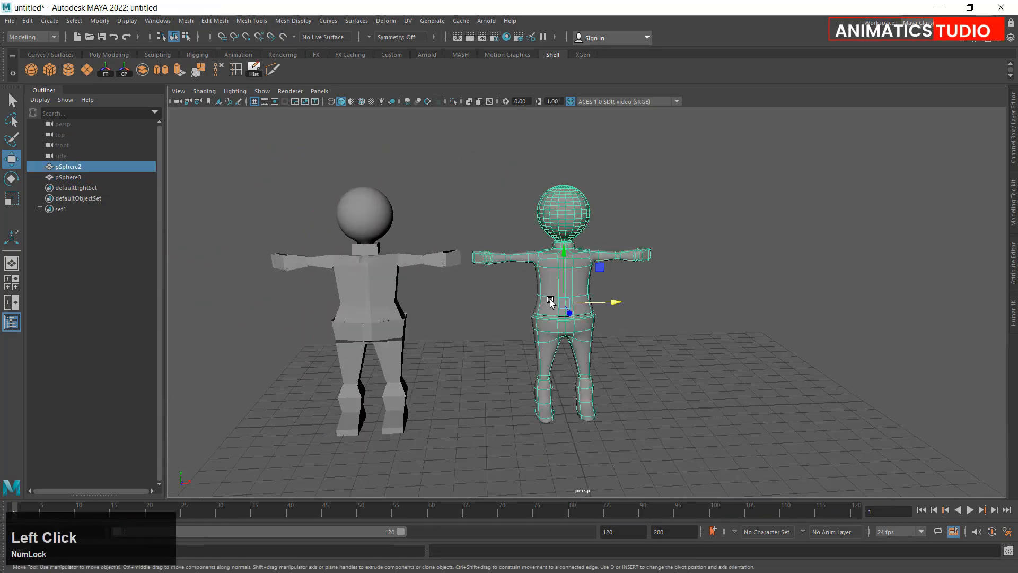
click(214, 21)
mouse_move(185, 20)
click(197, 144)
scroll(661, 305, up, 4)
click(661, 303)
scroll(649, 331, down, 3)
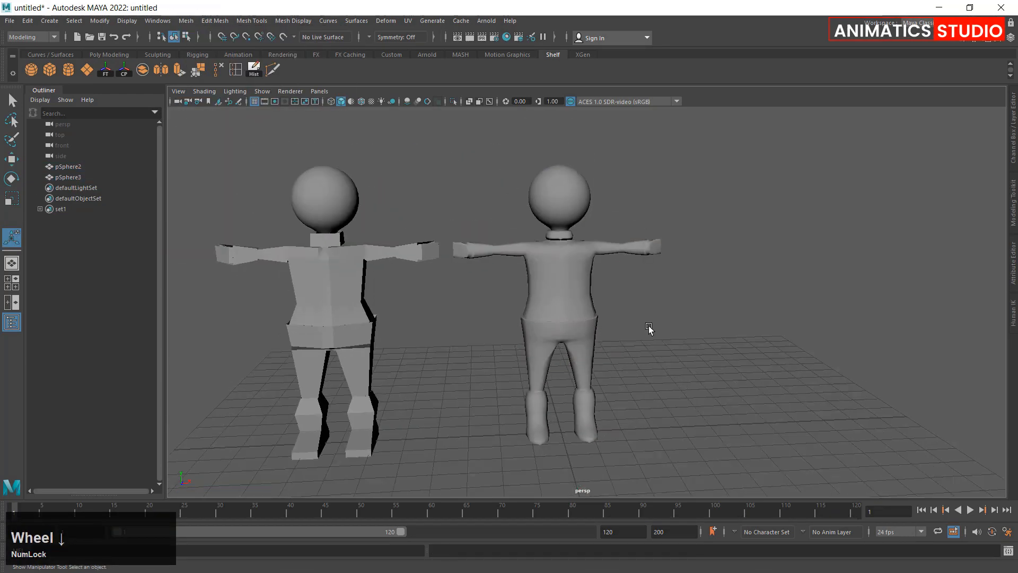
Move the unsmoothed low-poly copy farther from the smoothed character along X and select the smoothed character
alt+drag(650, 331, 606, 302)
alt+middle_drag(607, 302, 601, 296)
scroll(601, 295, down, 4)
click(461, 295)
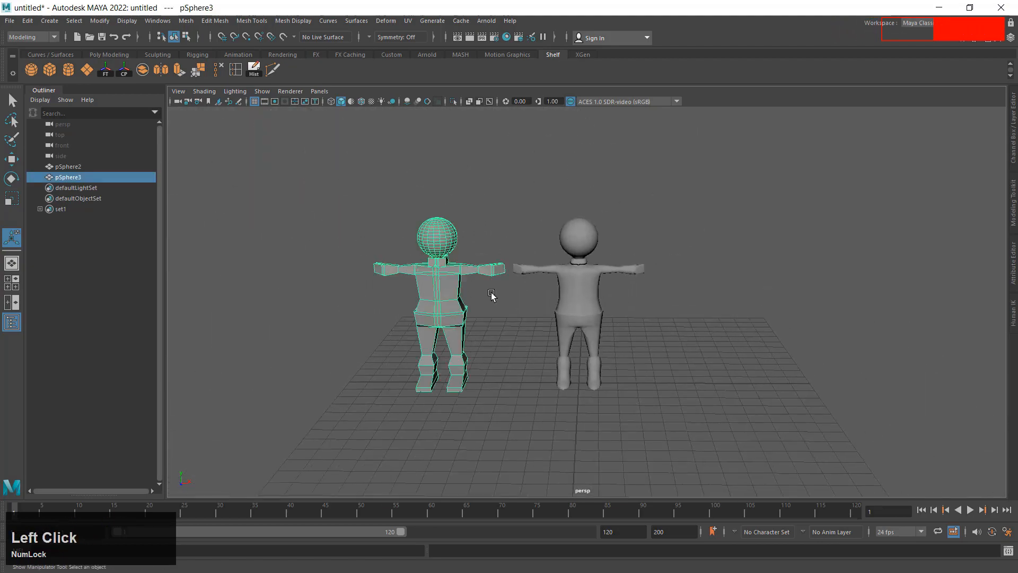
key(w)
drag(494, 295, 405, 296)
click(611, 306)
click(594, 313)
scroll(604, 349, up, 5)
alt+middle_drag(608, 365, 567, 348)
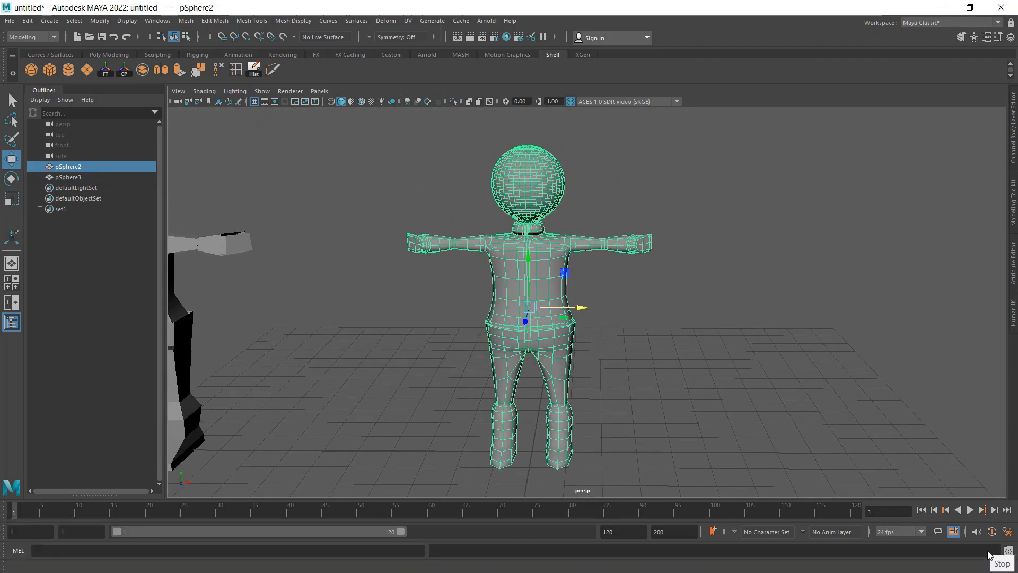